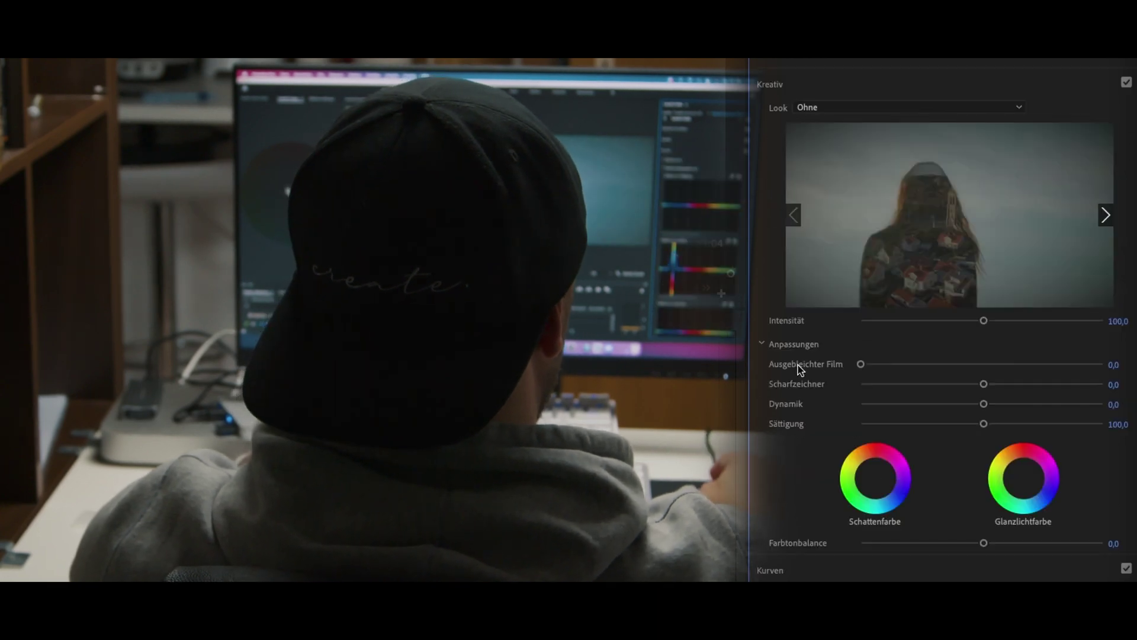
Step: Choose a preset from the Creative section's Look list
click(906, 107)
scroll(870, 355, down, 15)
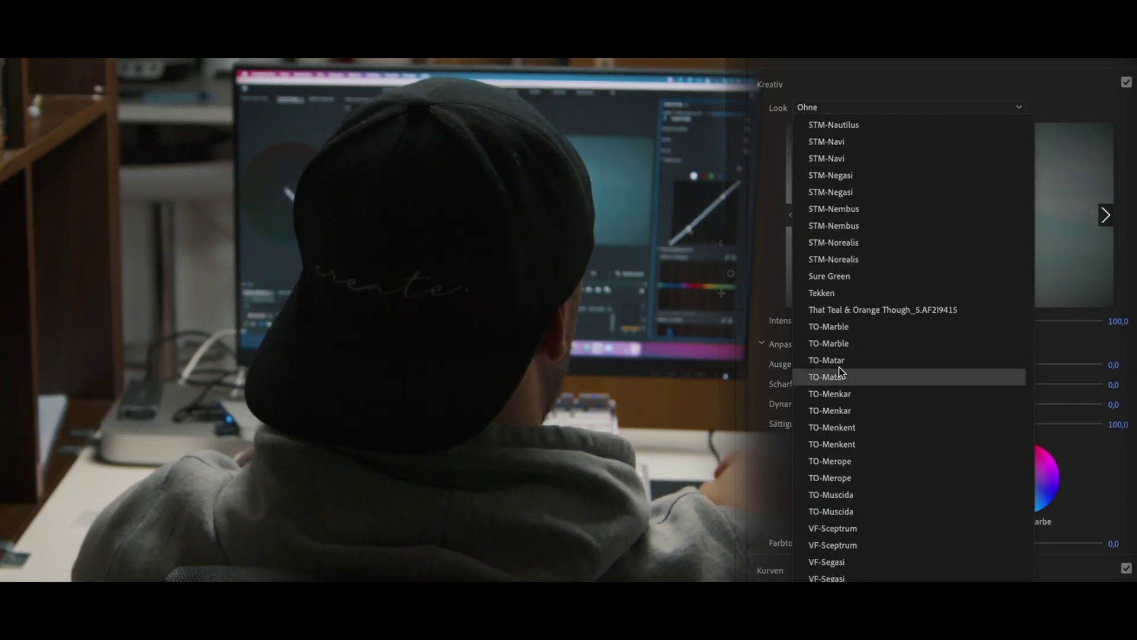
click(870, 373)
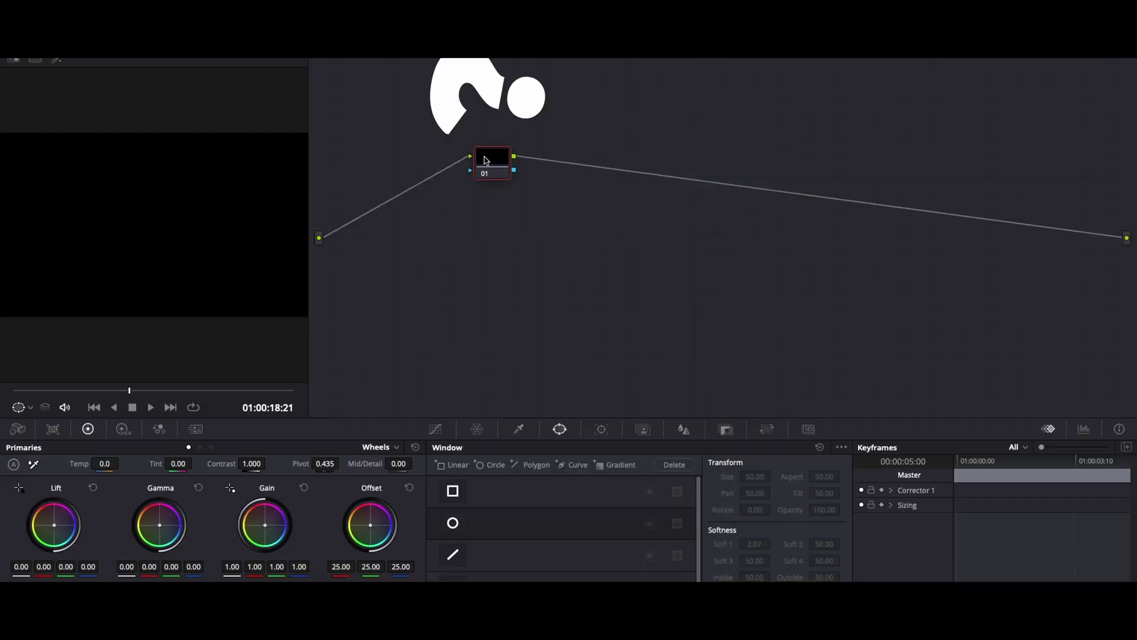
Step: Build a stack of four parallel nodes from node 01 and extend the tree with a serial node and three more parallel nodes
drag(495, 160, 436, 140)
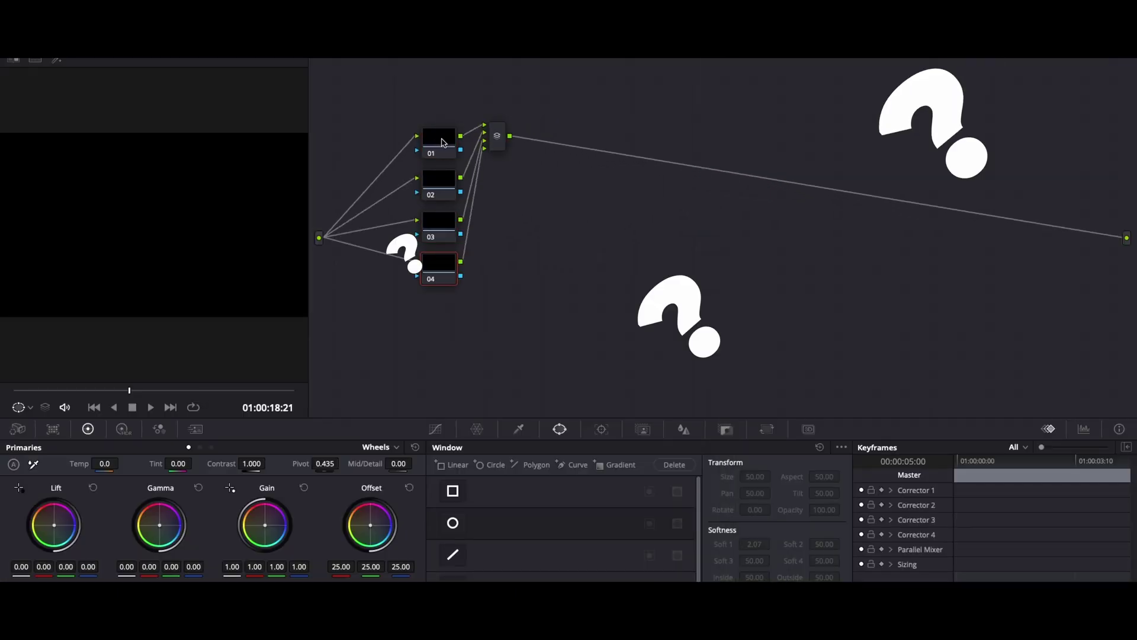
click(500, 137)
key(alt+s)
key(alt+p)
key(alt+p)
key(alt+p)
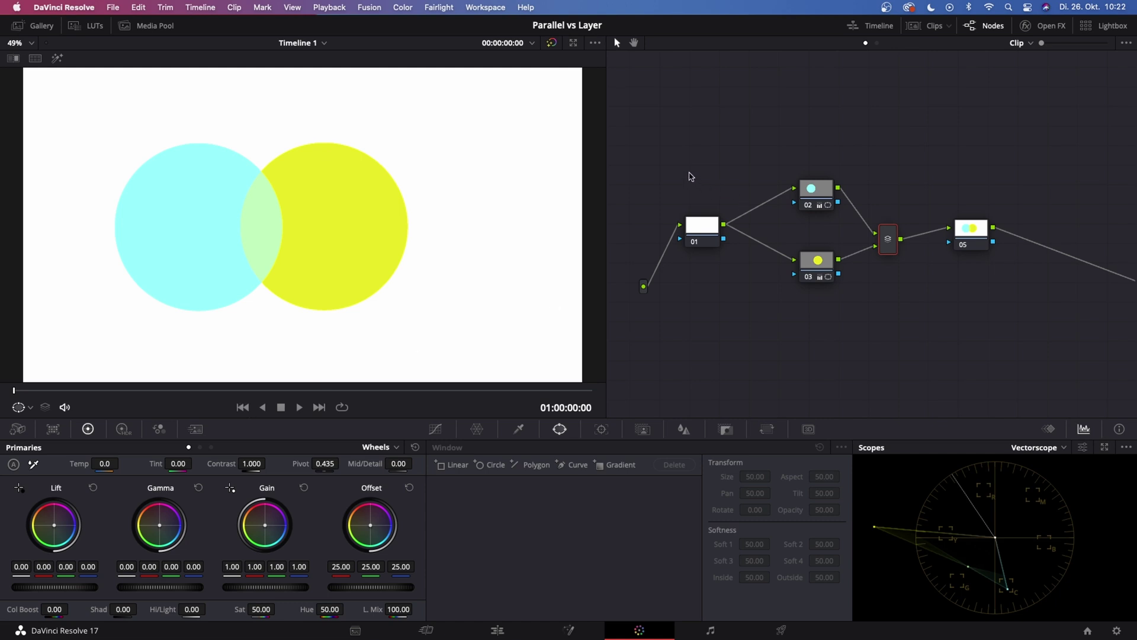
Step: Inspect the parallel mixer setup node by node: node 01, the cyan and yellow circle nodes, the mixer and node 05
drag(689, 173, 791, 274)
click(705, 229)
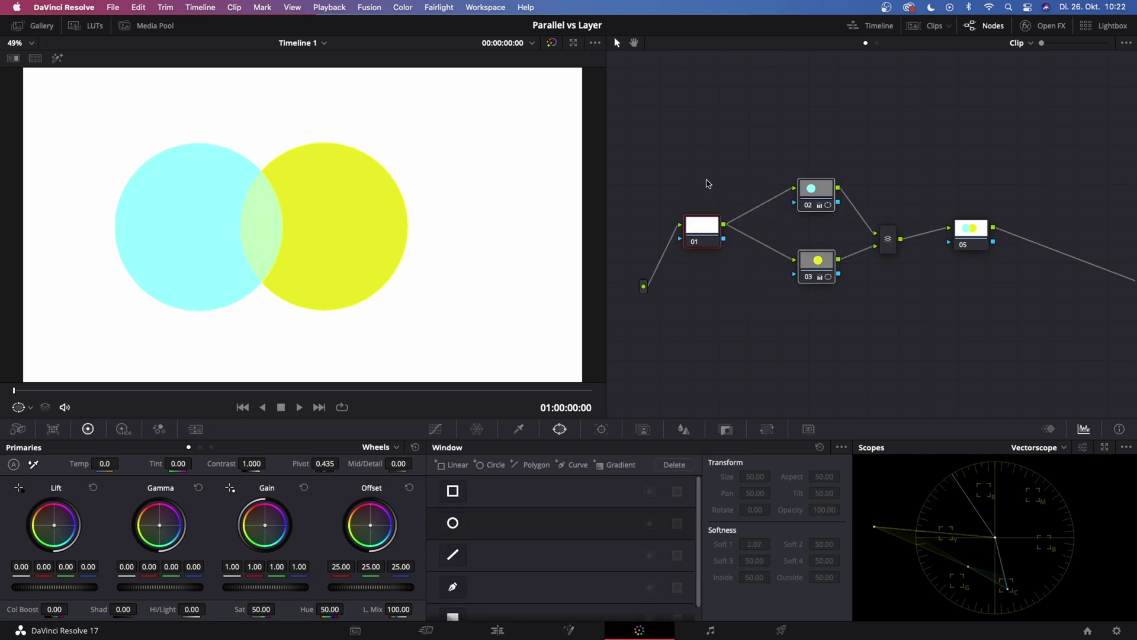
click(708, 184)
click(819, 192)
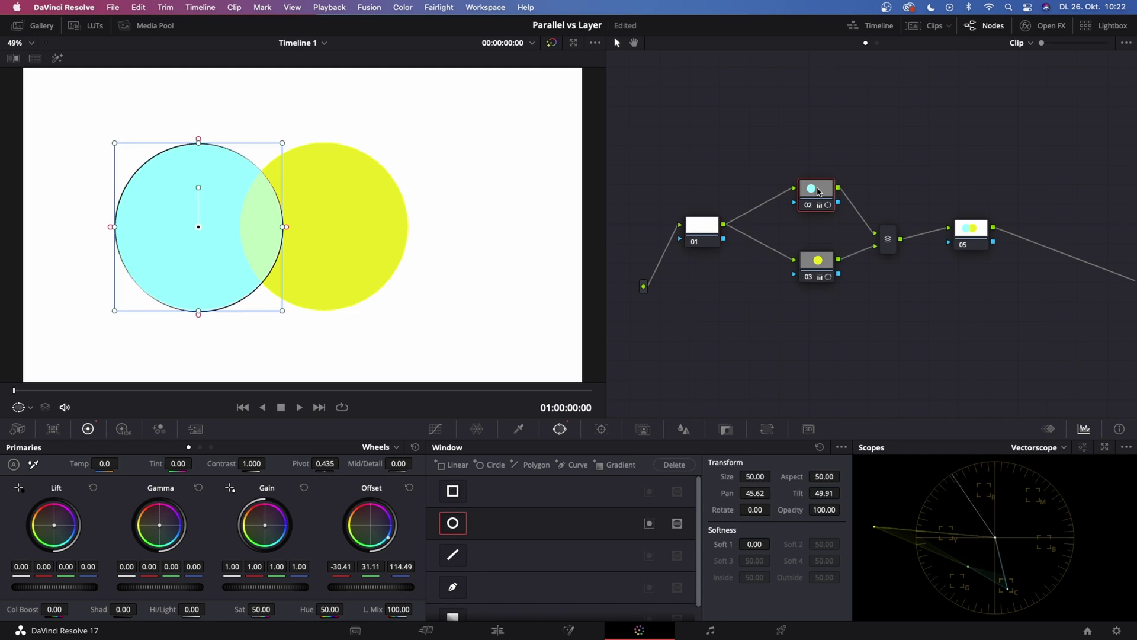
click(827, 265)
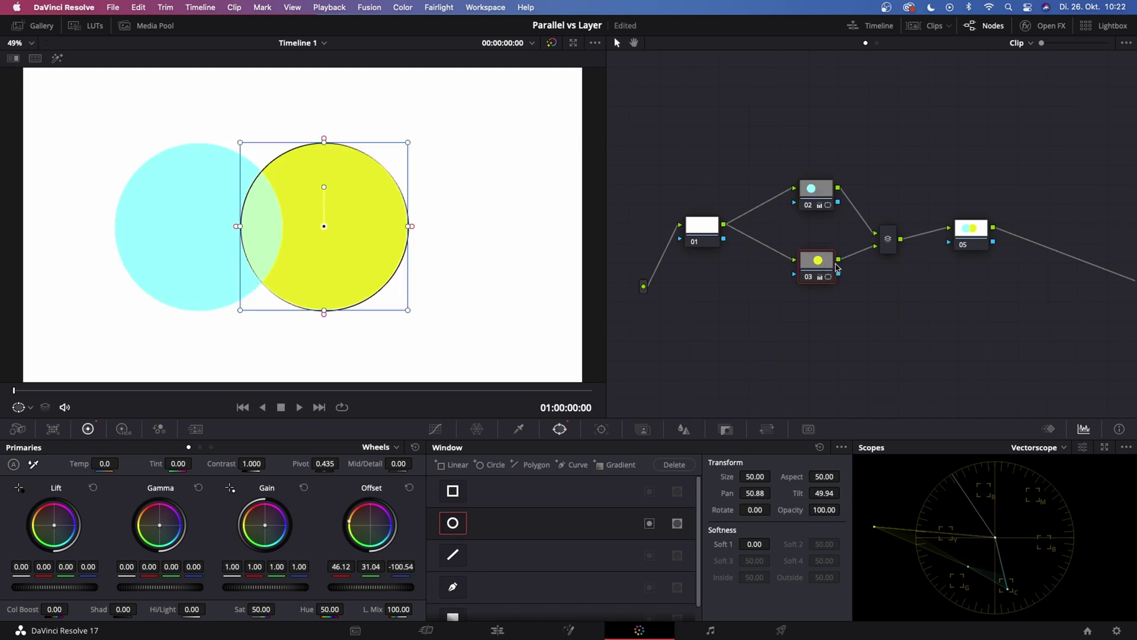
click(890, 231)
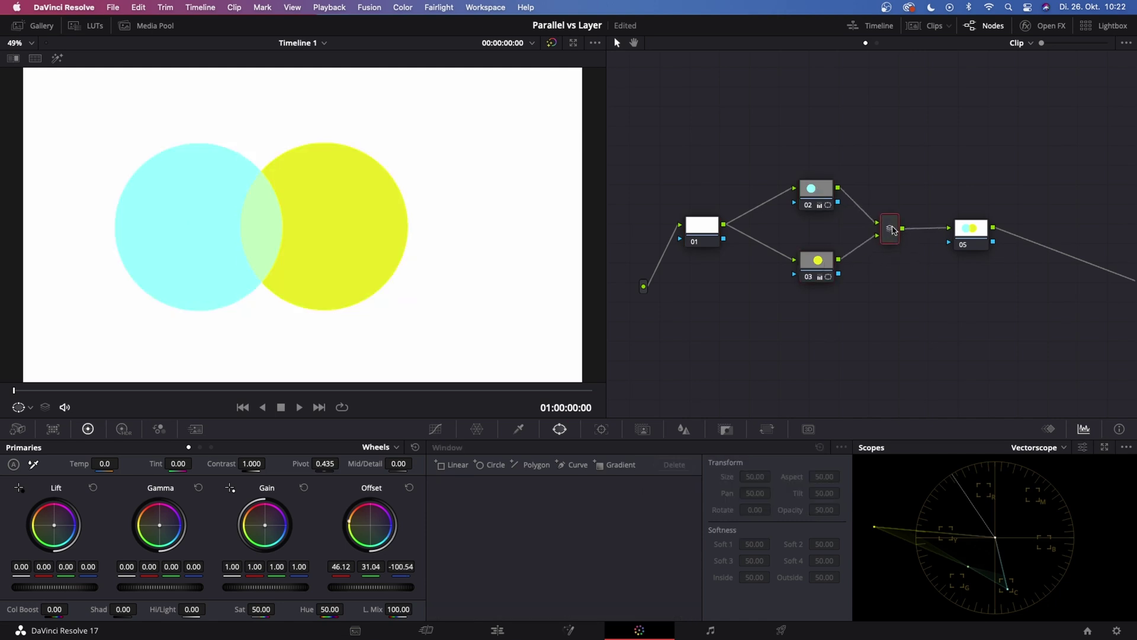
click(971, 237)
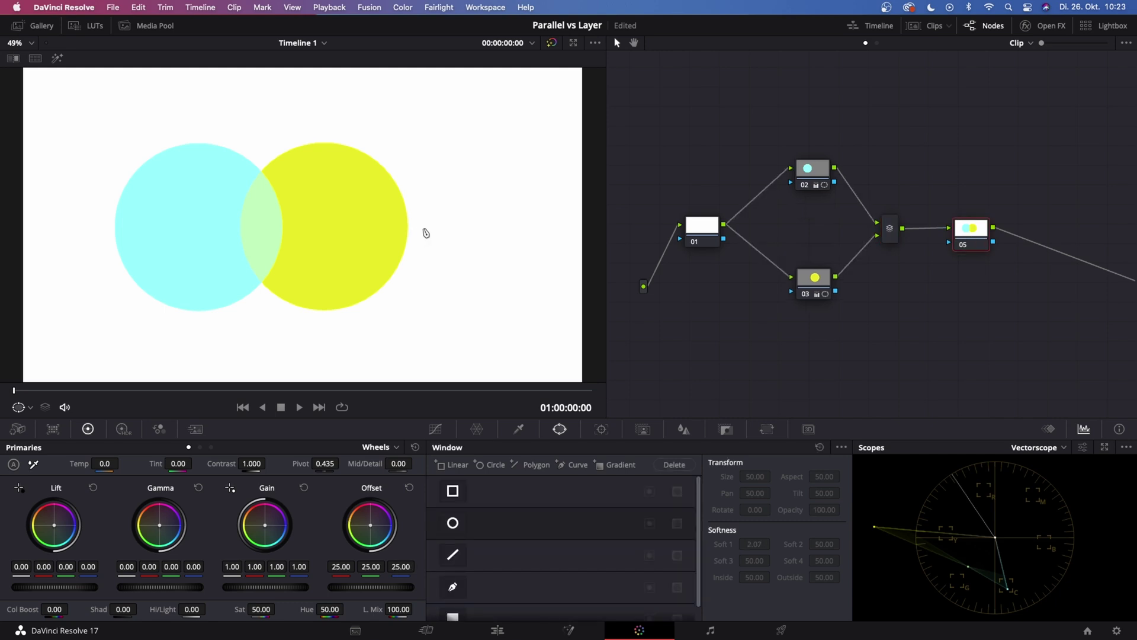
click(891, 229)
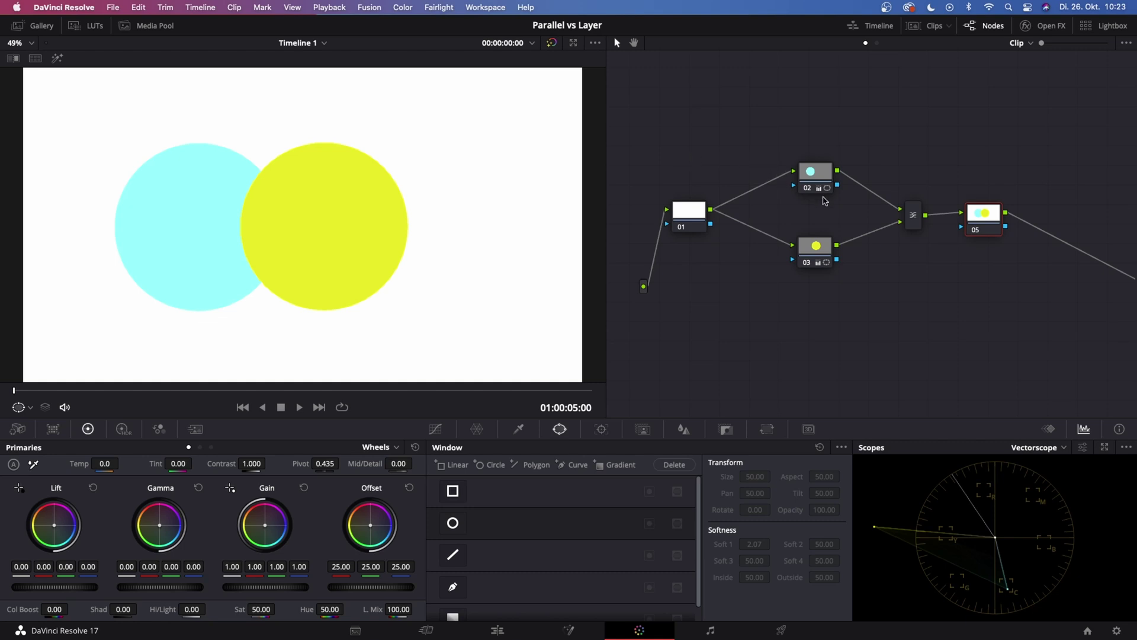
Step: Inspect the Layer Mixer and compare how the circle nodes 02 and 03 overlap
click(912, 216)
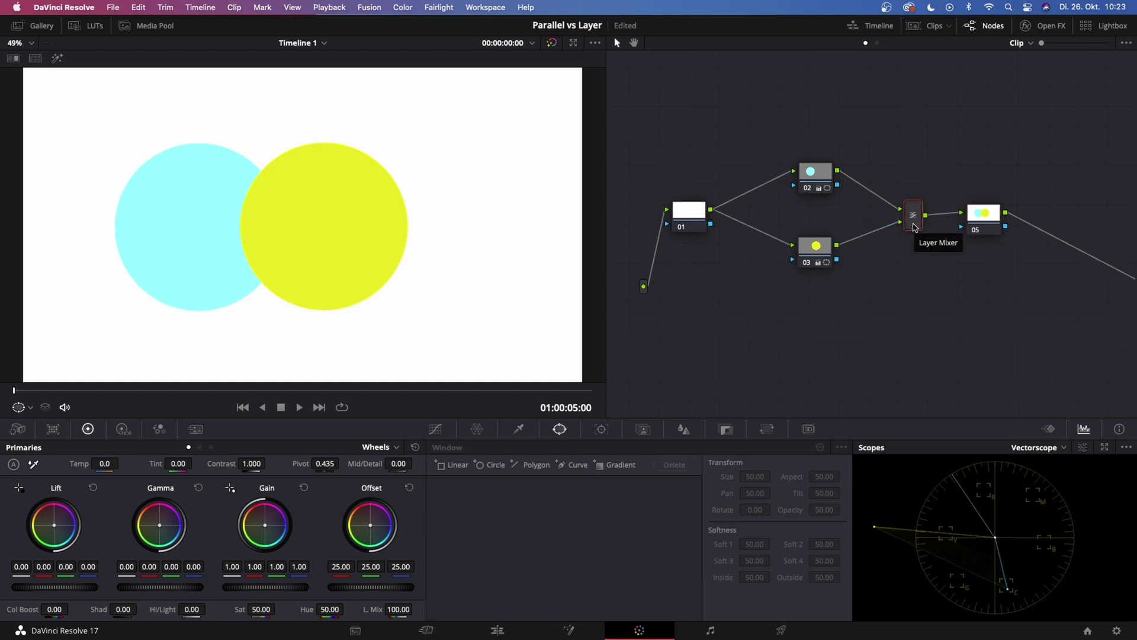
click(815, 176)
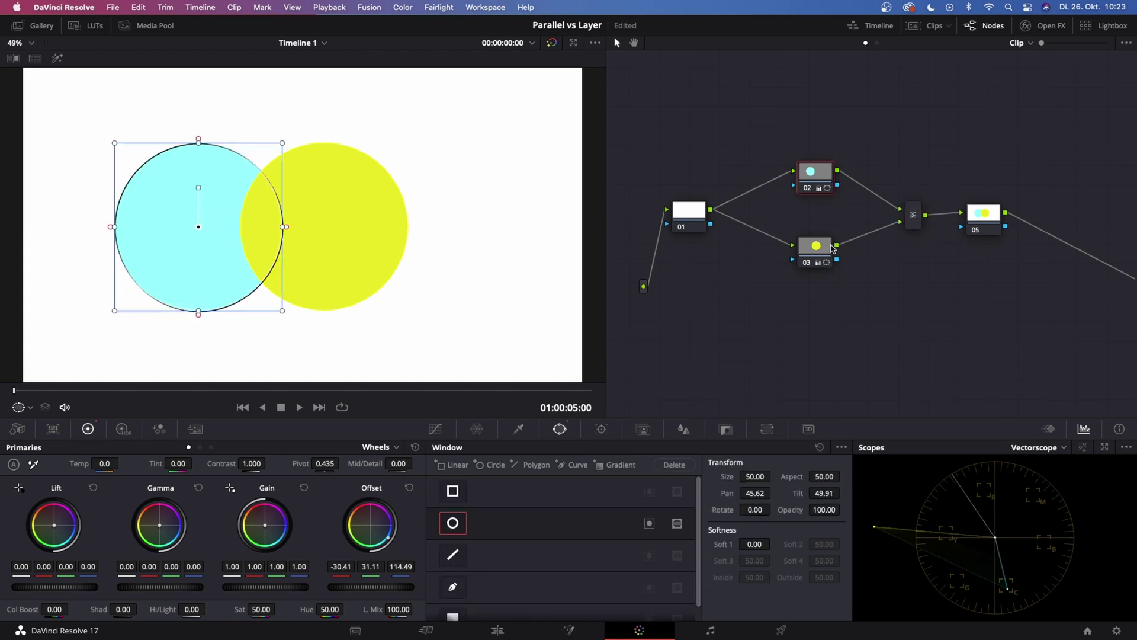
click(831, 247)
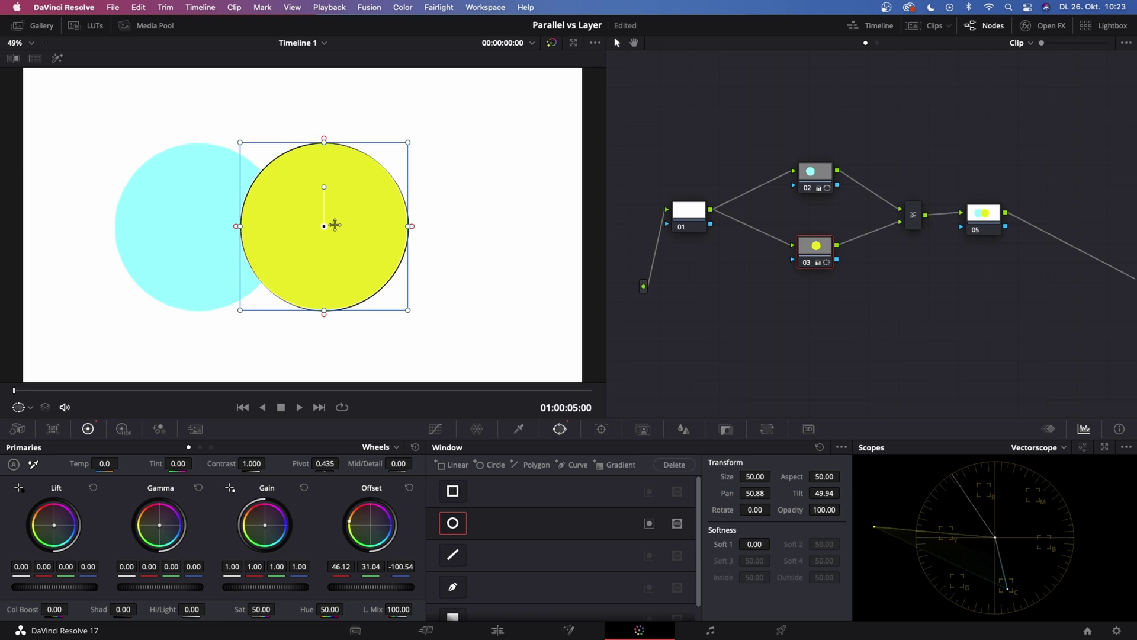
click(914, 226)
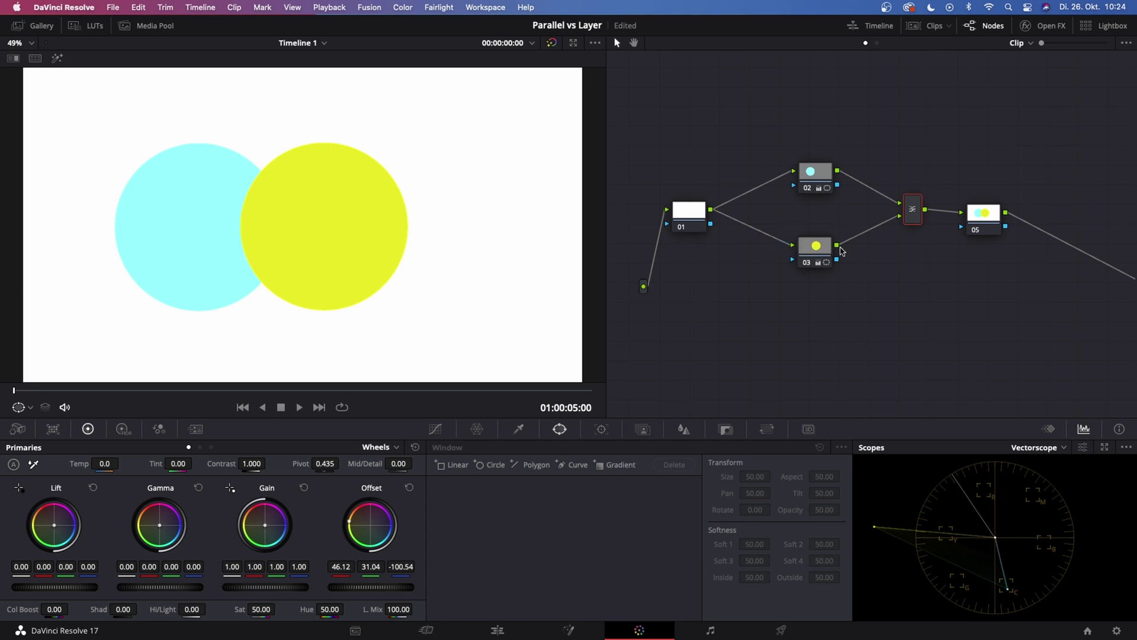
Step: Add a third parallel node with a pale green circle to the Layer Mixer and save the project
drag(822, 250, 818, 249)
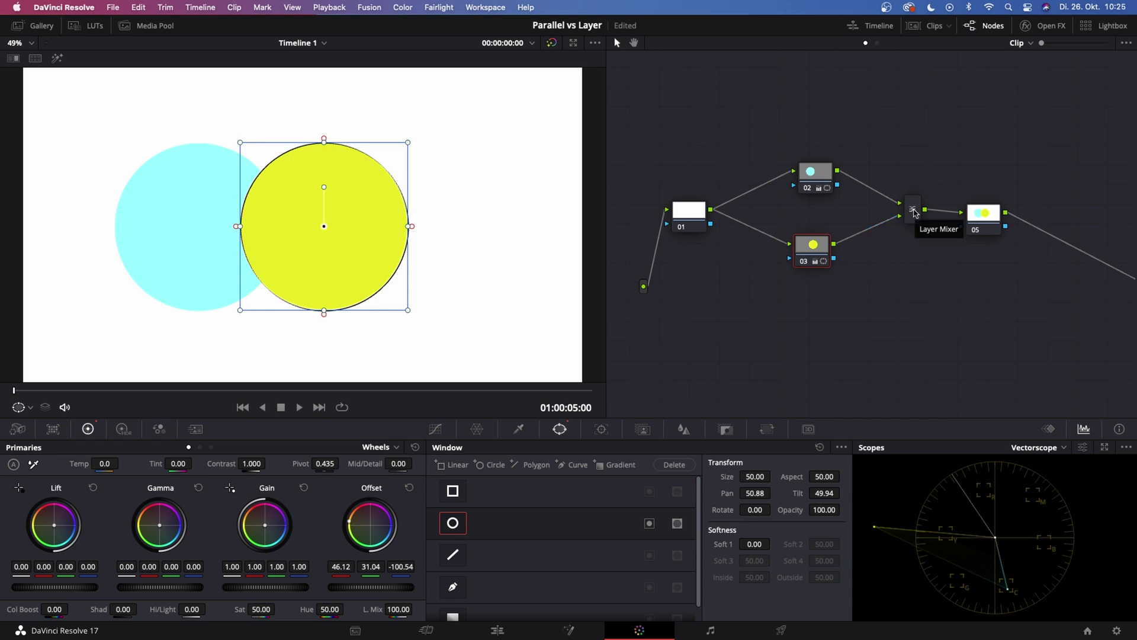
key(alt+p)
click(914, 214)
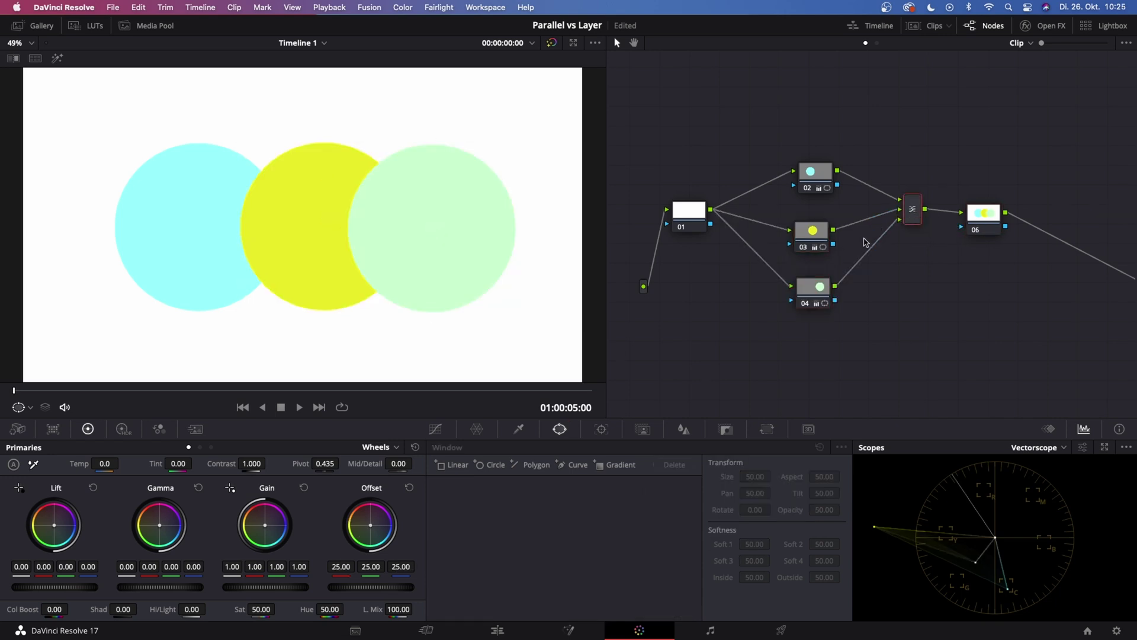
key(super+s)
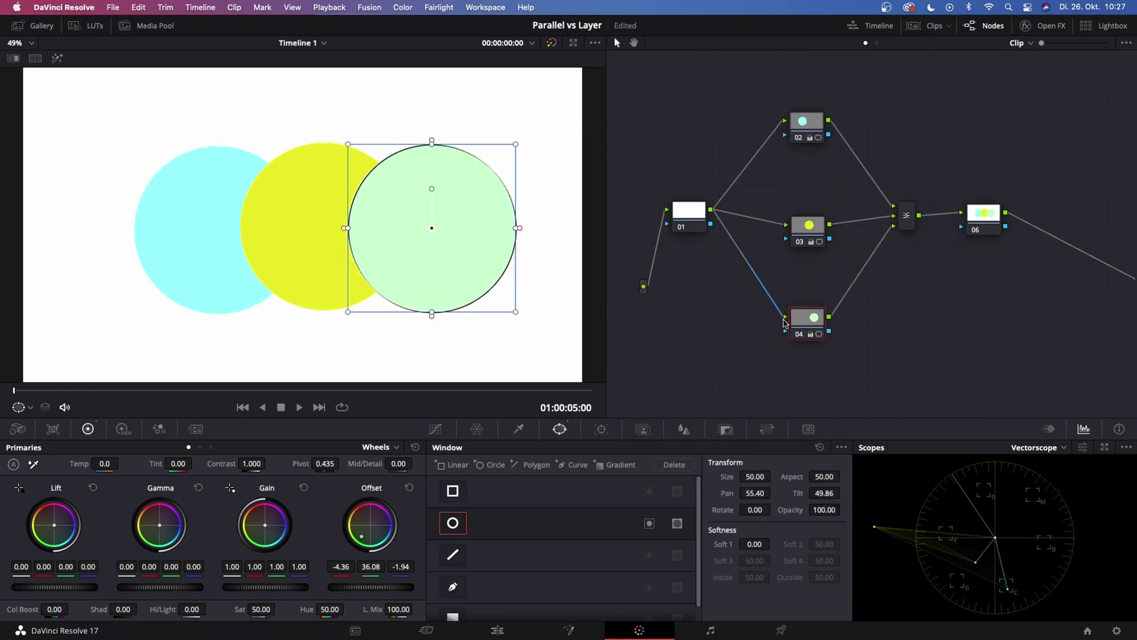
Step: Go to the next clip and examine its exp and balance nodes, the four parallel nodes and the final node 08
click(318, 407)
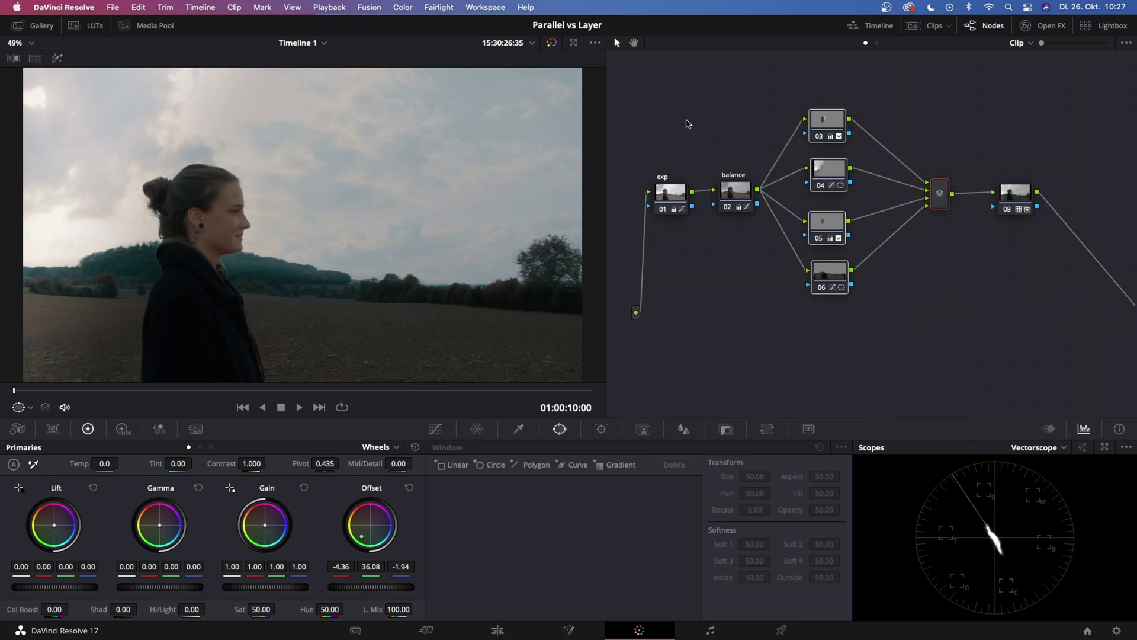
drag(812, 86, 958, 325)
click(670, 203)
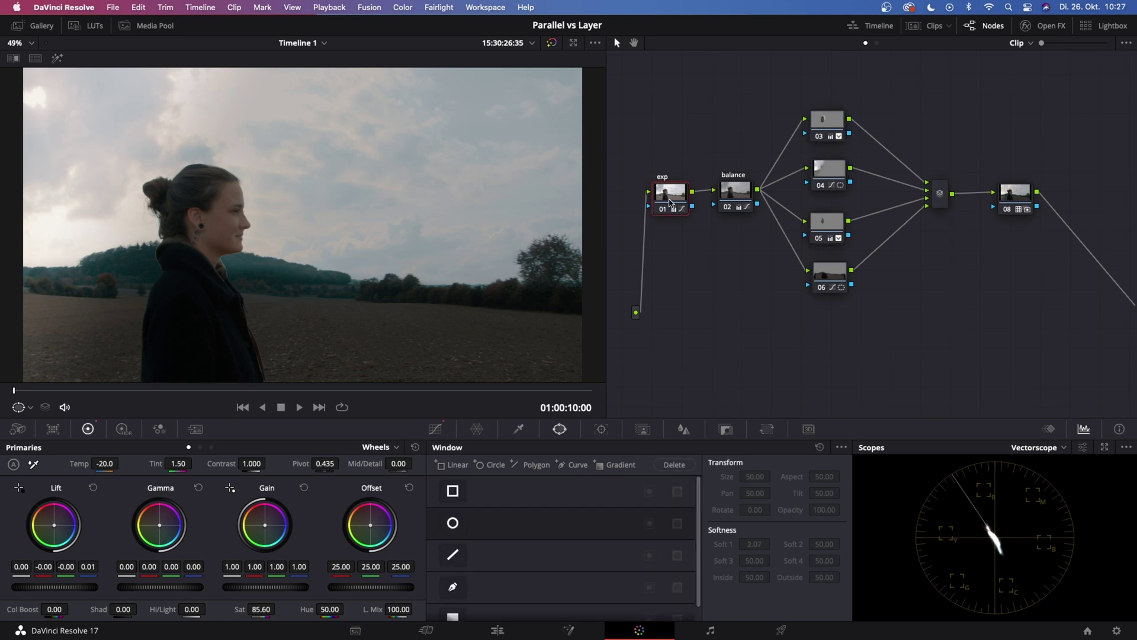
click(737, 199)
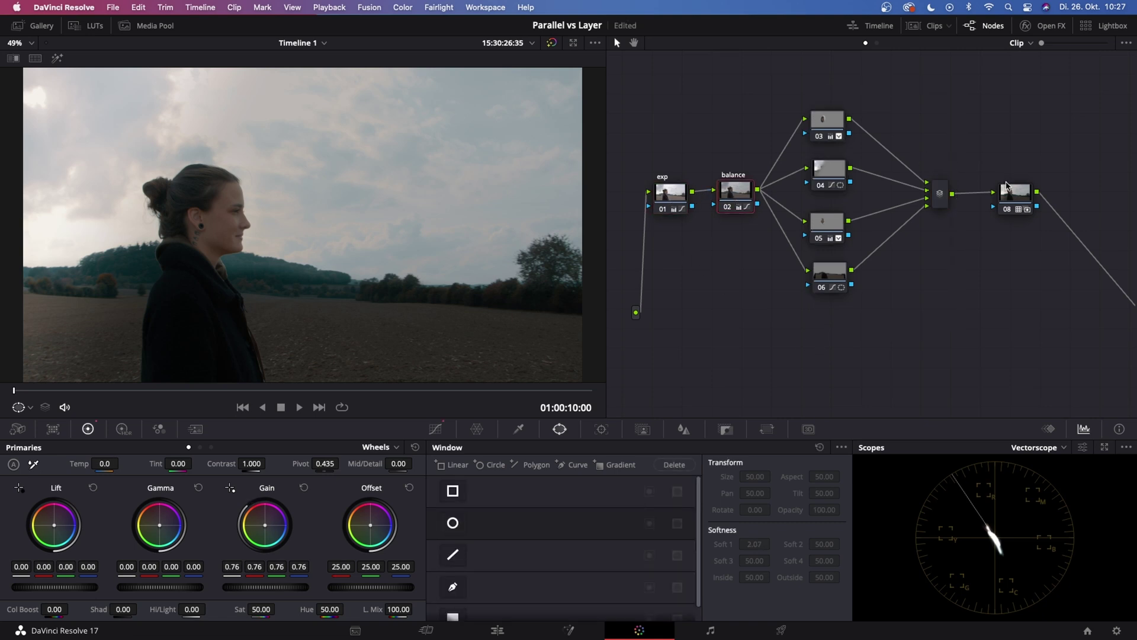
click(1012, 195)
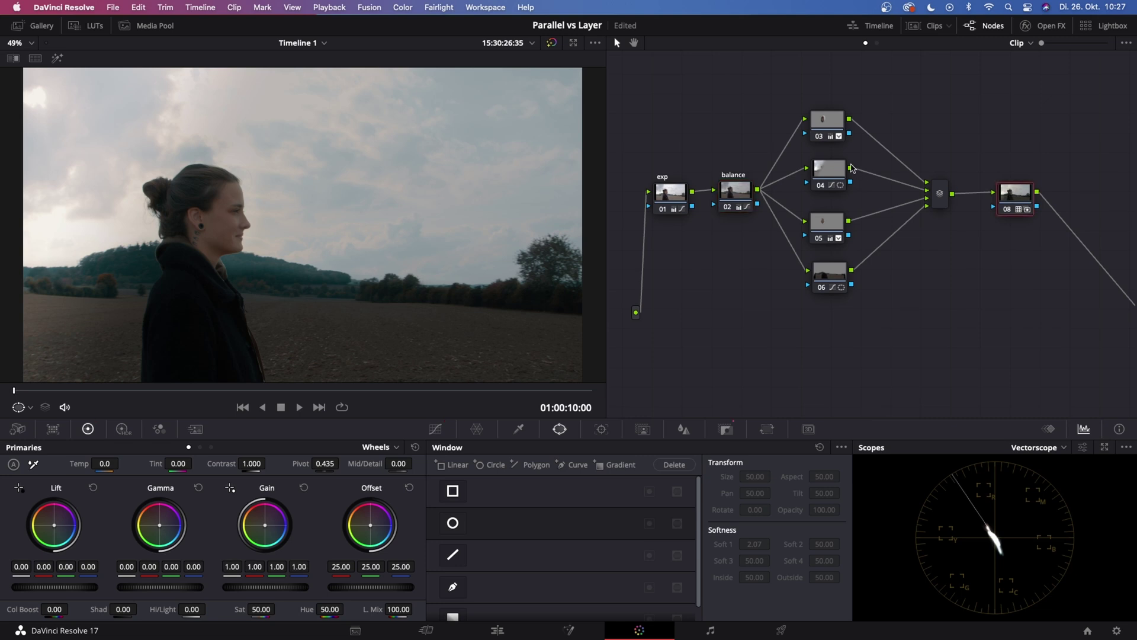
Step: Disable the four parallel nodes 03 to 06 together with their parallel mixer
drag(789, 85, 947, 332)
key(super+d)
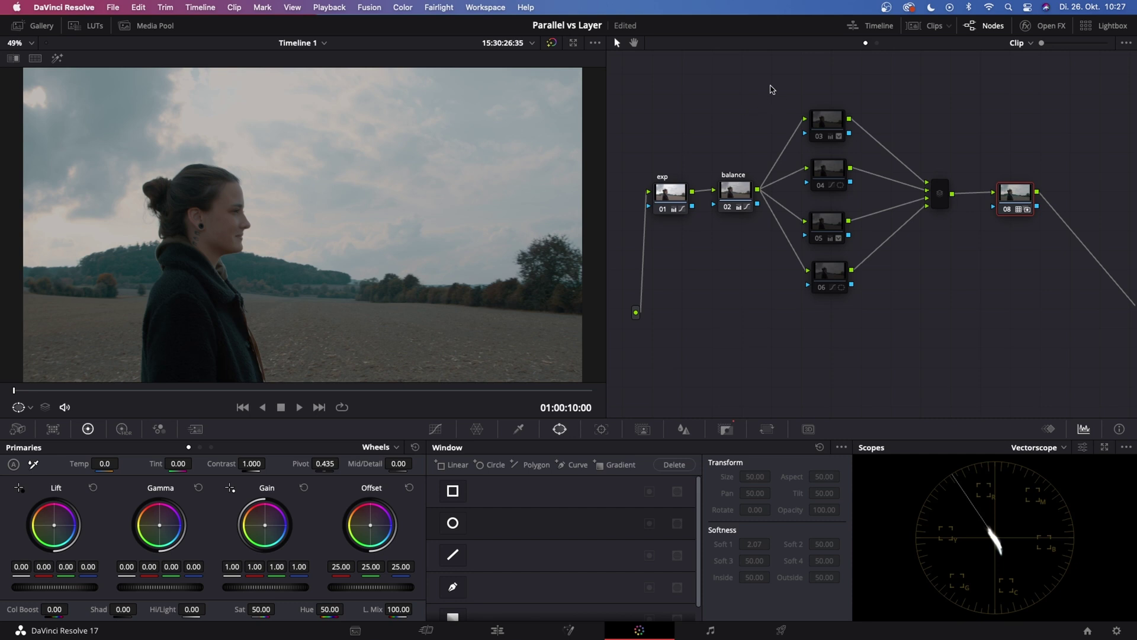
drag(770, 87, 945, 324)
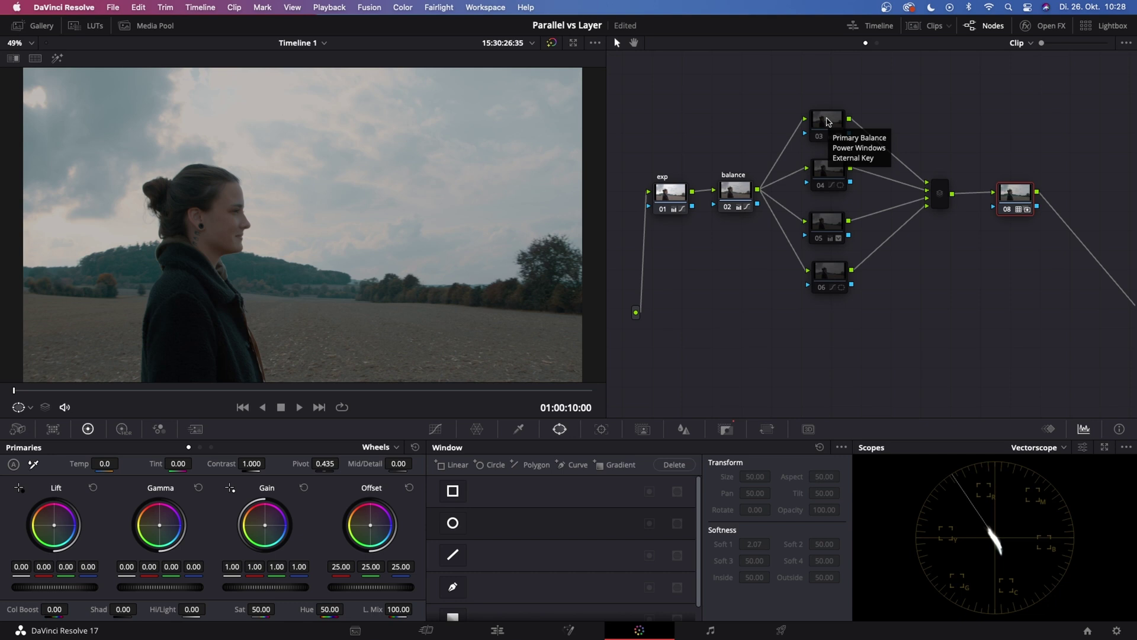
Step: Re-enable the face window node 03, the sky gradient node 04 and the face node 05 one after another
click(828, 122)
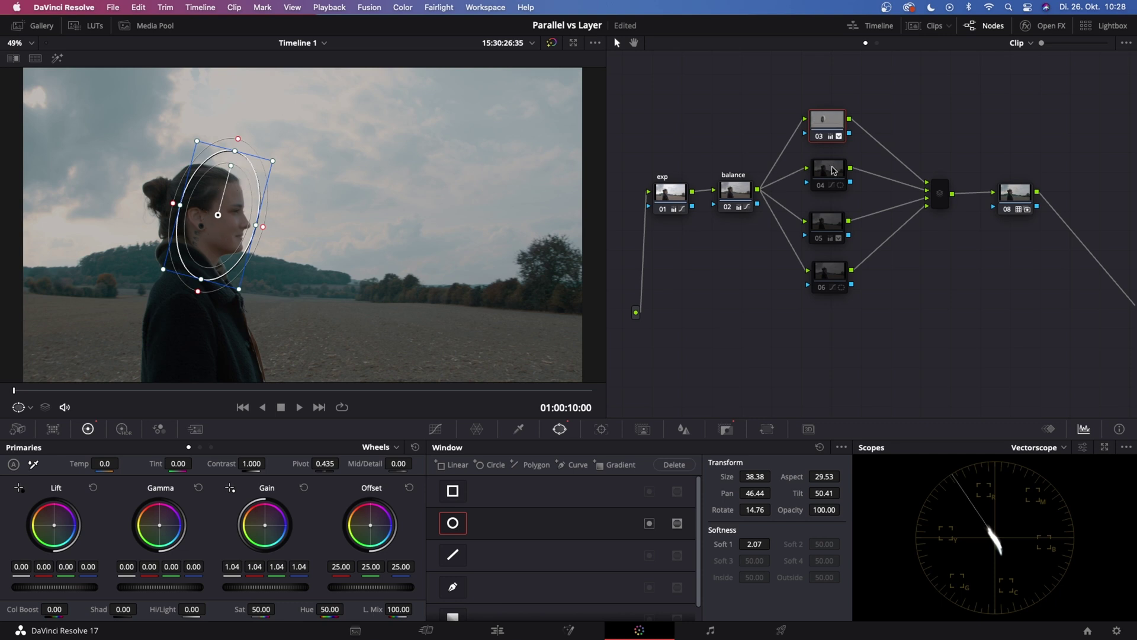
click(833, 170)
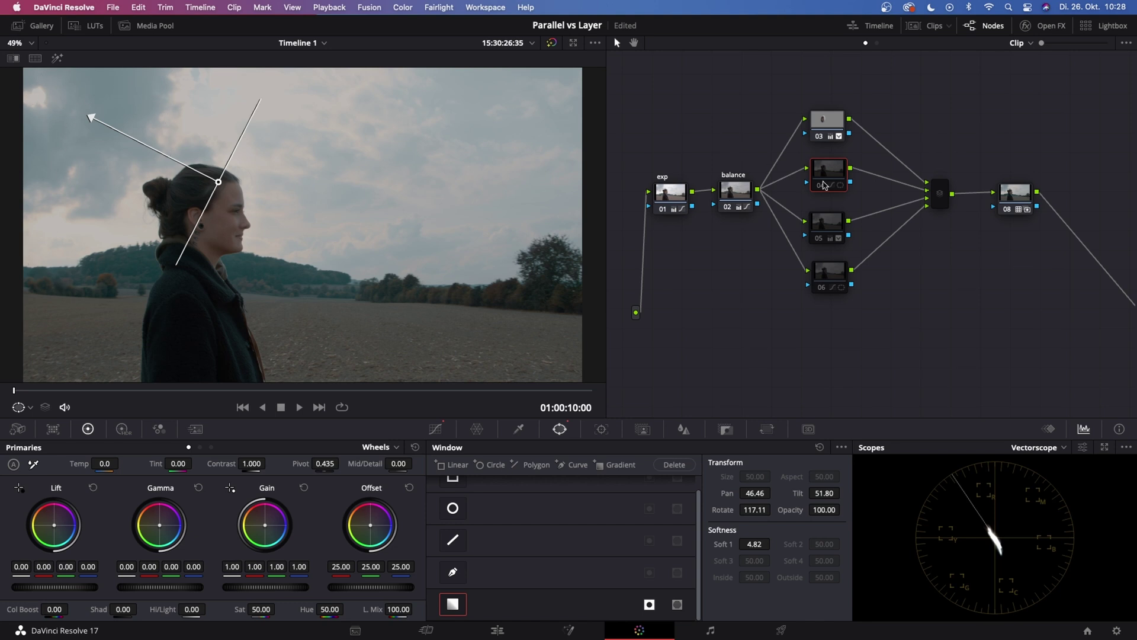
key(super+d)
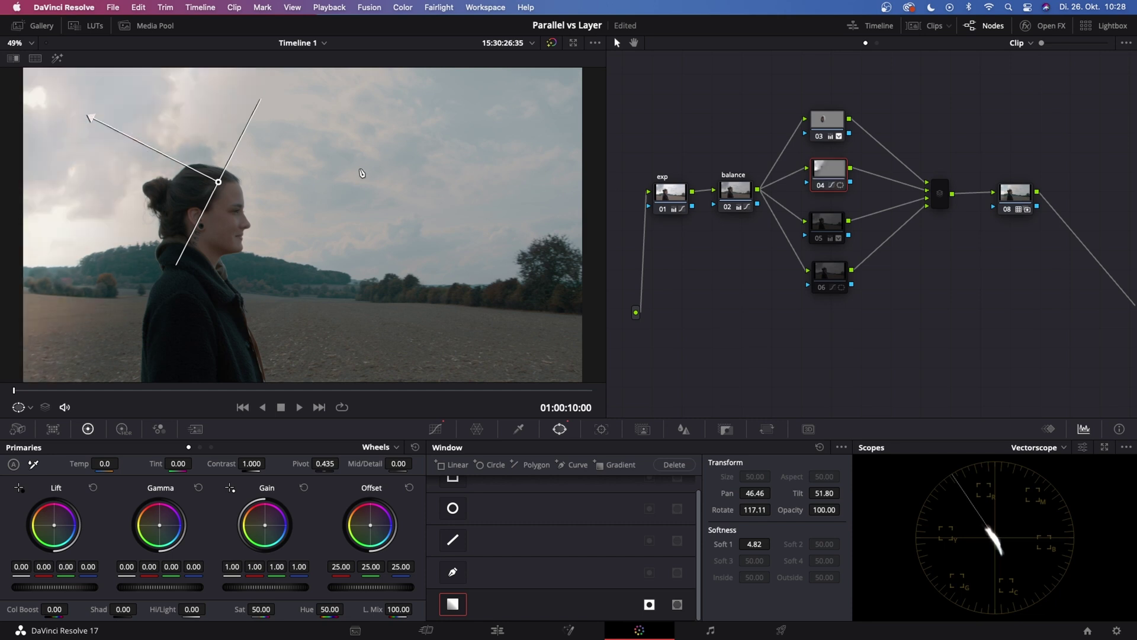
key(shift+apostrophe)
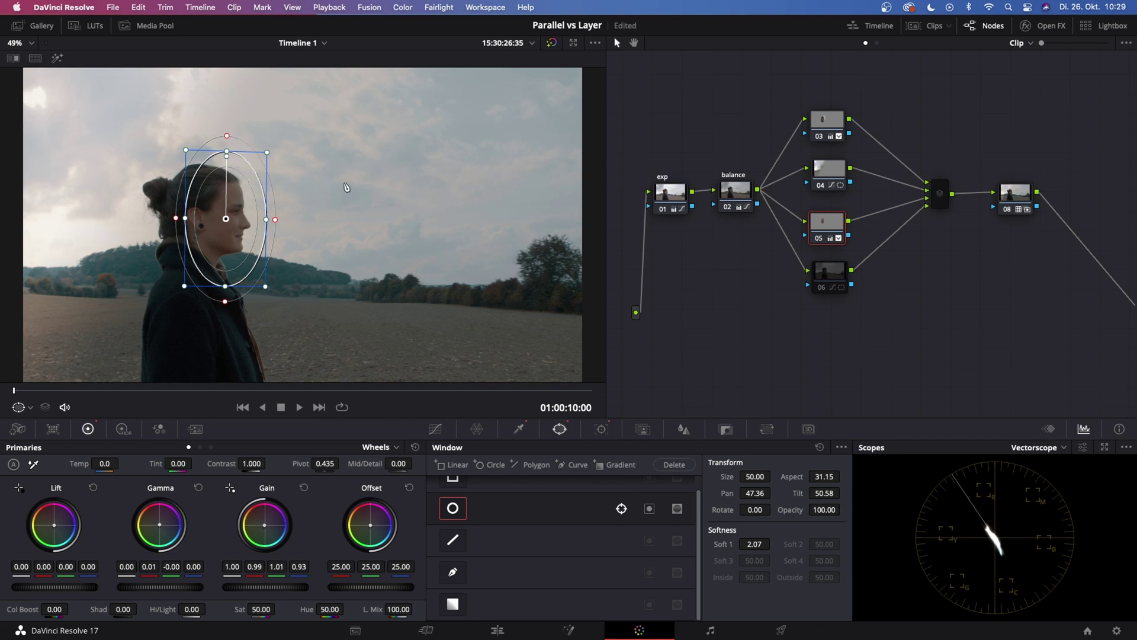
Step: Move node 06 further below node 05 and re-enable it along with the parallel mixer
drag(831, 273, 831, 291)
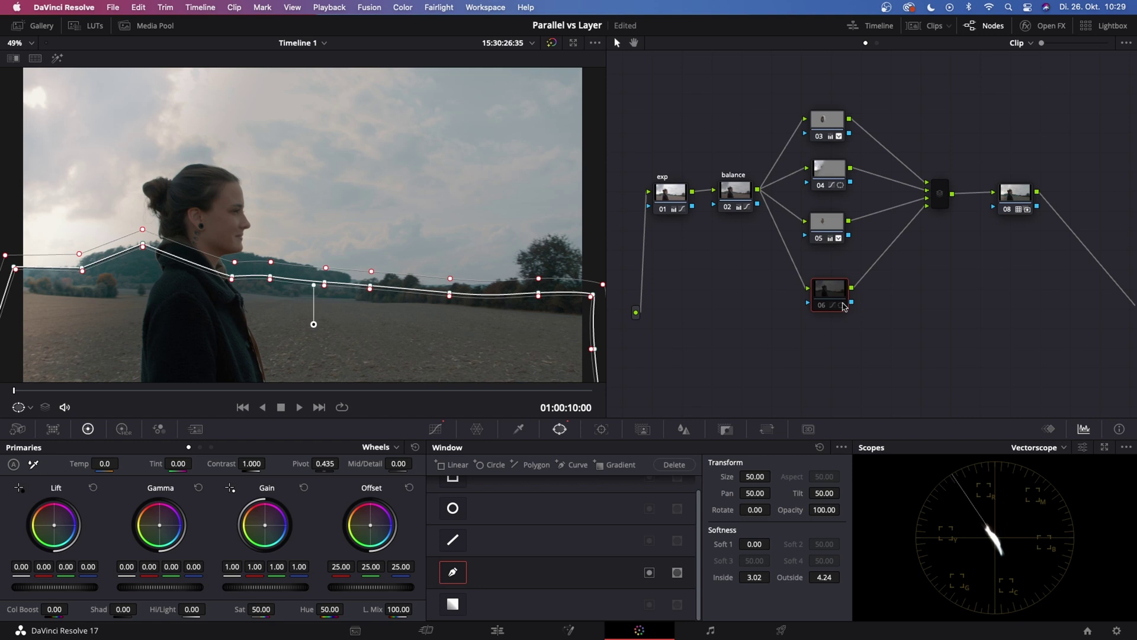
key(ctrl+d)
key(ctrl+d)
key(ctrl+d)
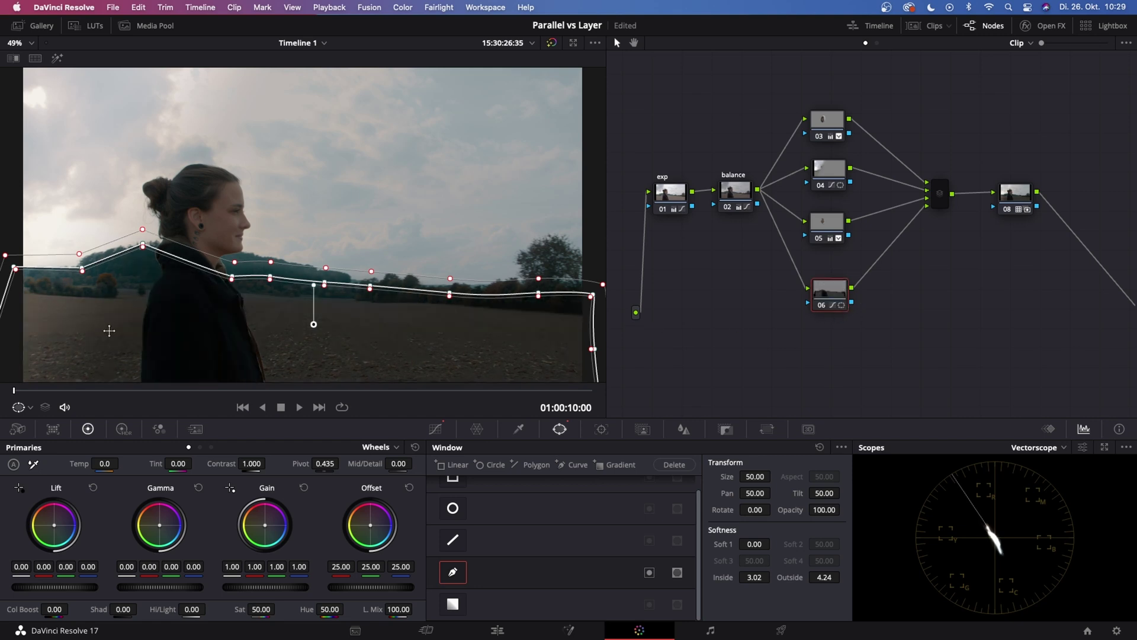
click(940, 193)
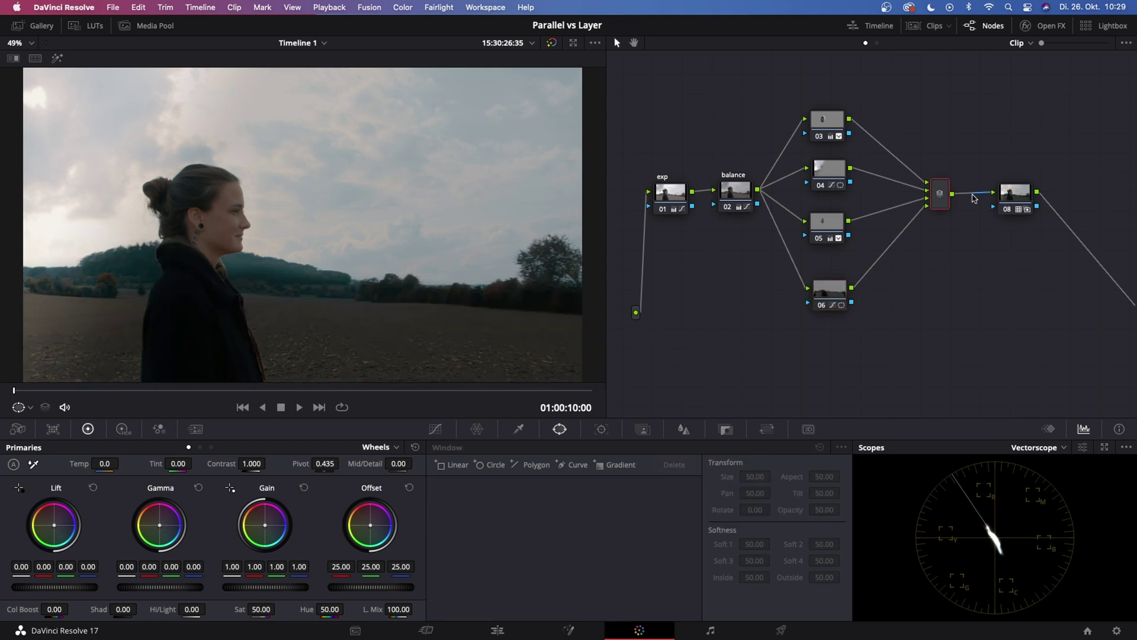
Step: Compare the face with node 05 switched off and on, and review the parallel nodes and final node 08
click(824, 228)
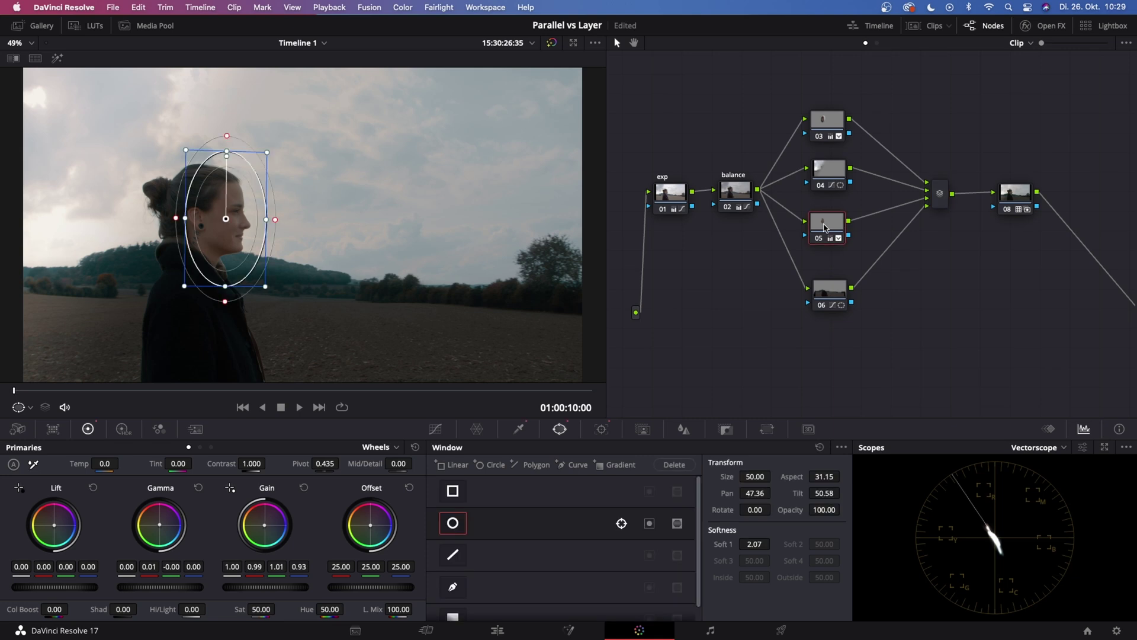
key(ctrl+d)
key(ctrl+d)
key(ctrl+d)
key(ctrl+d)
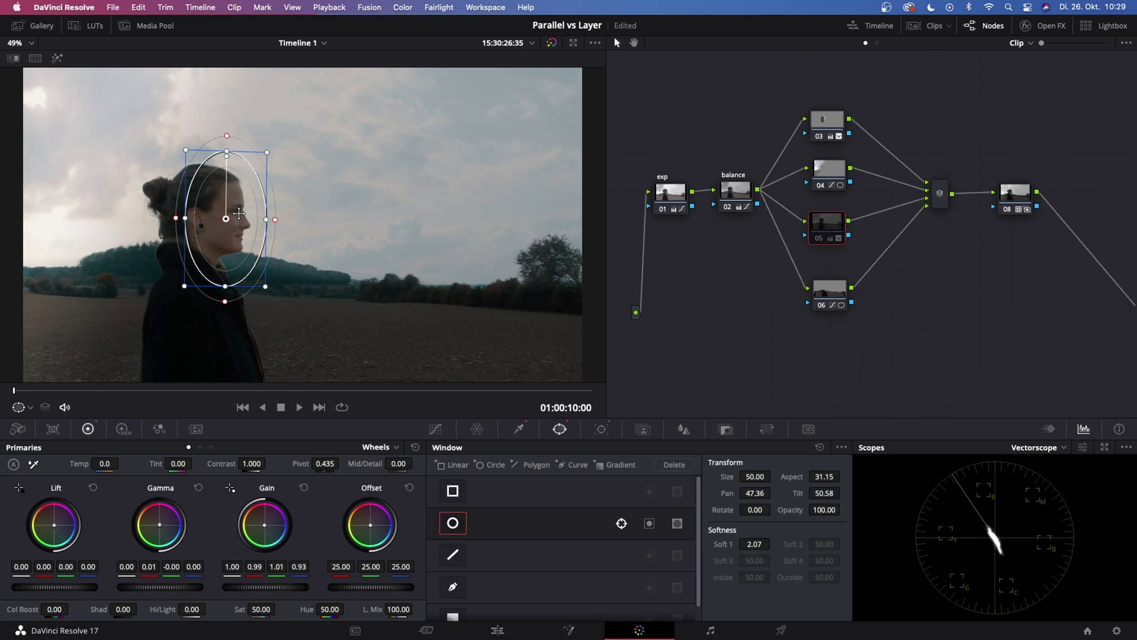
drag(812, 90, 856, 343)
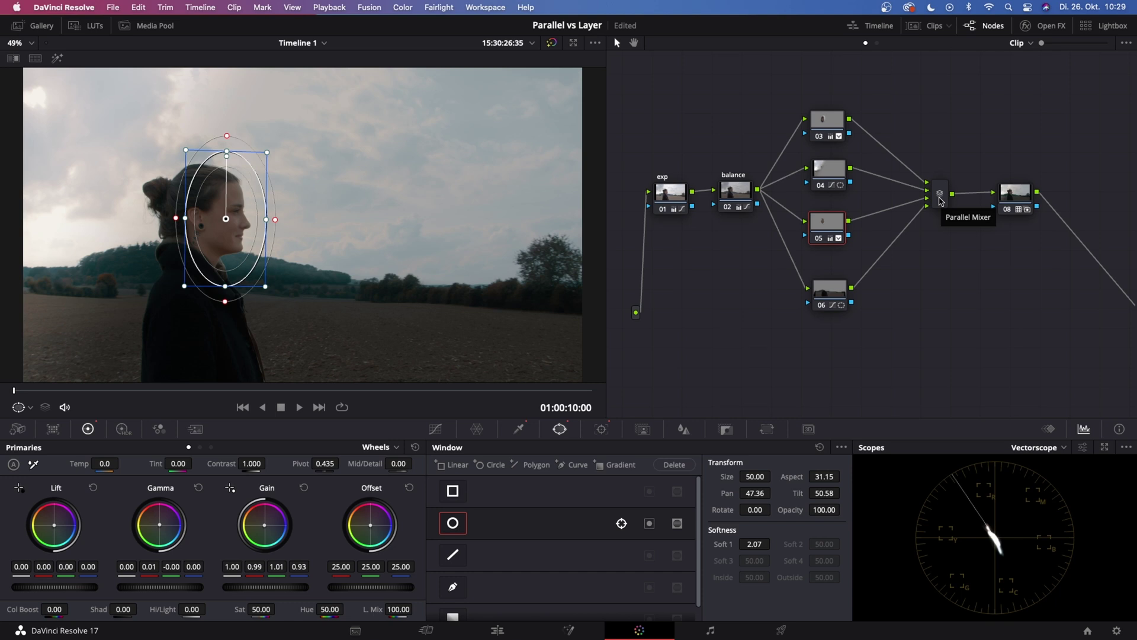
click(1020, 205)
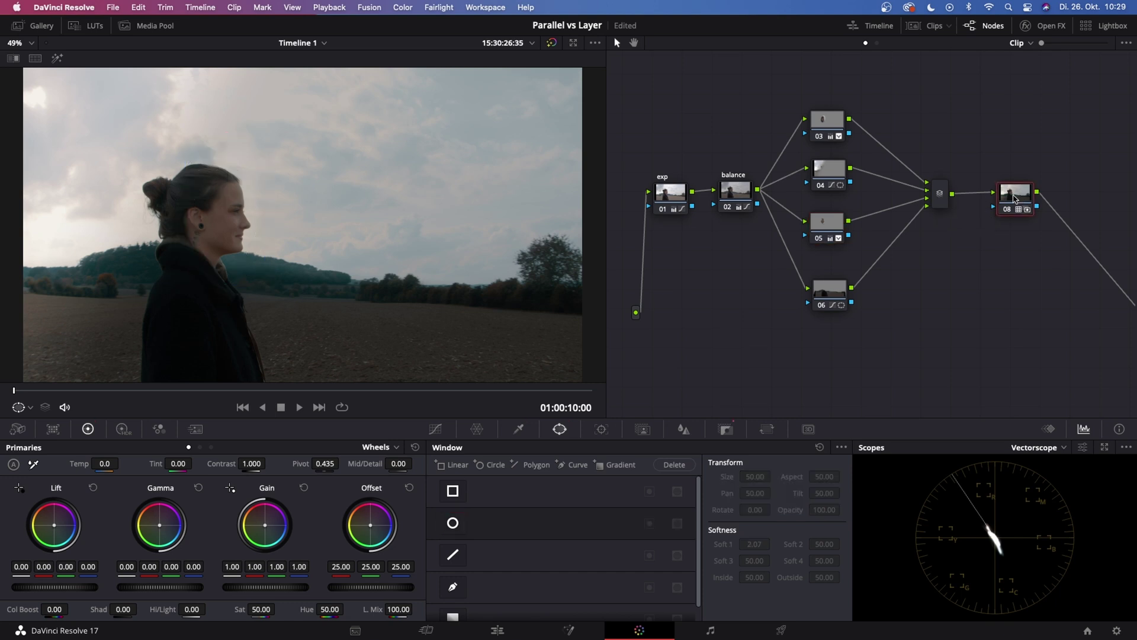
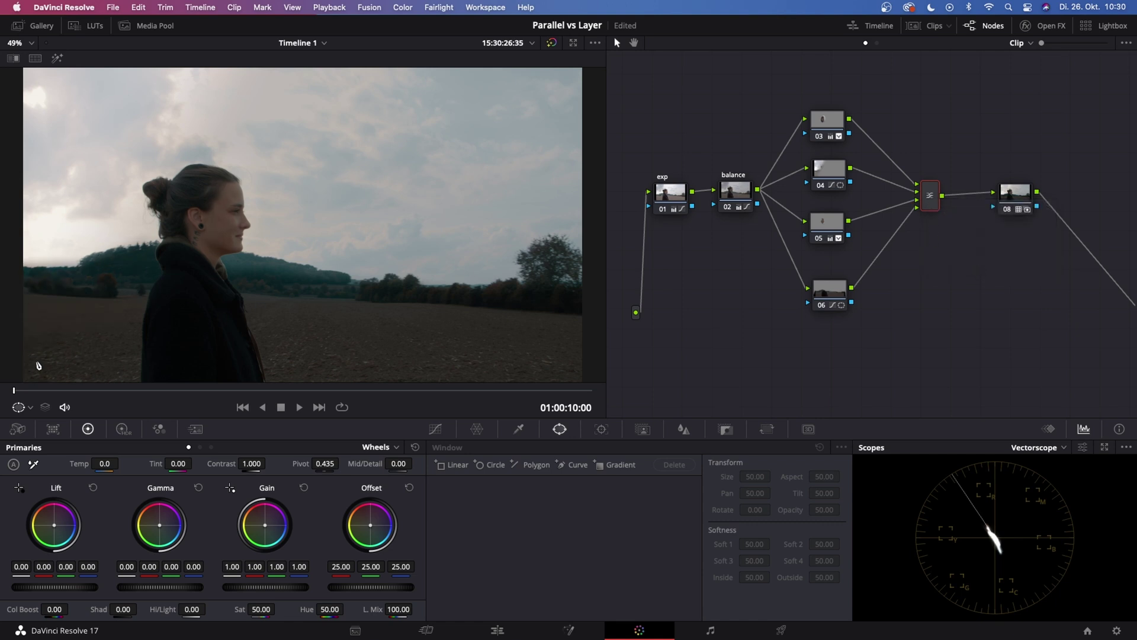
Step: Morph the parallel mixer into a layer mixer and back into a parallel mixer to compare the image
click(844, 170)
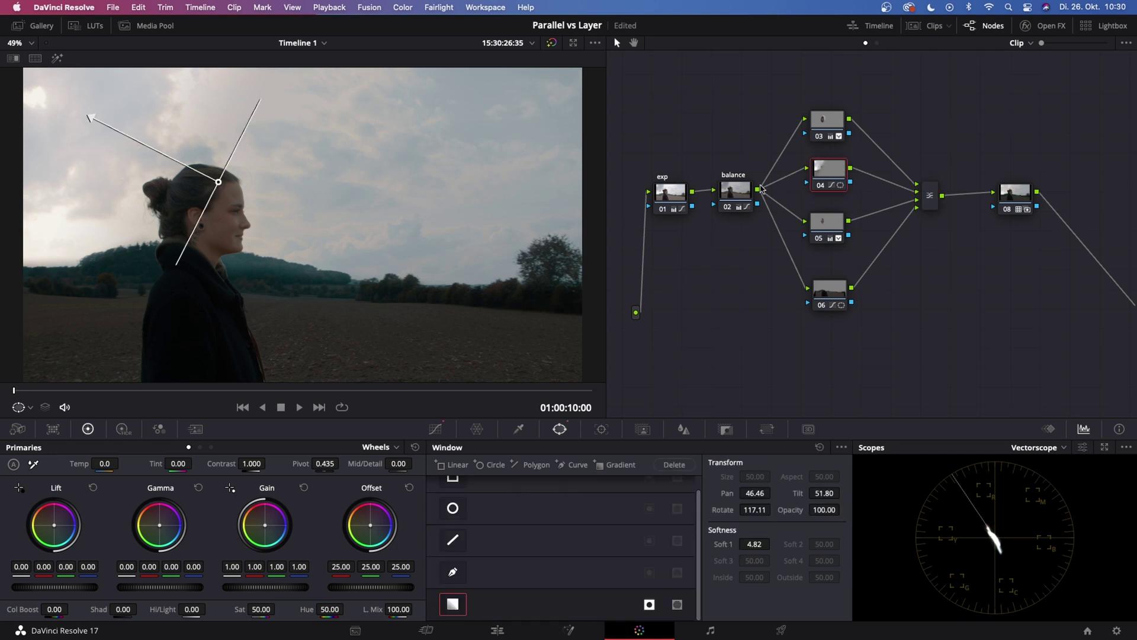
click(924, 191)
right_click(926, 191)
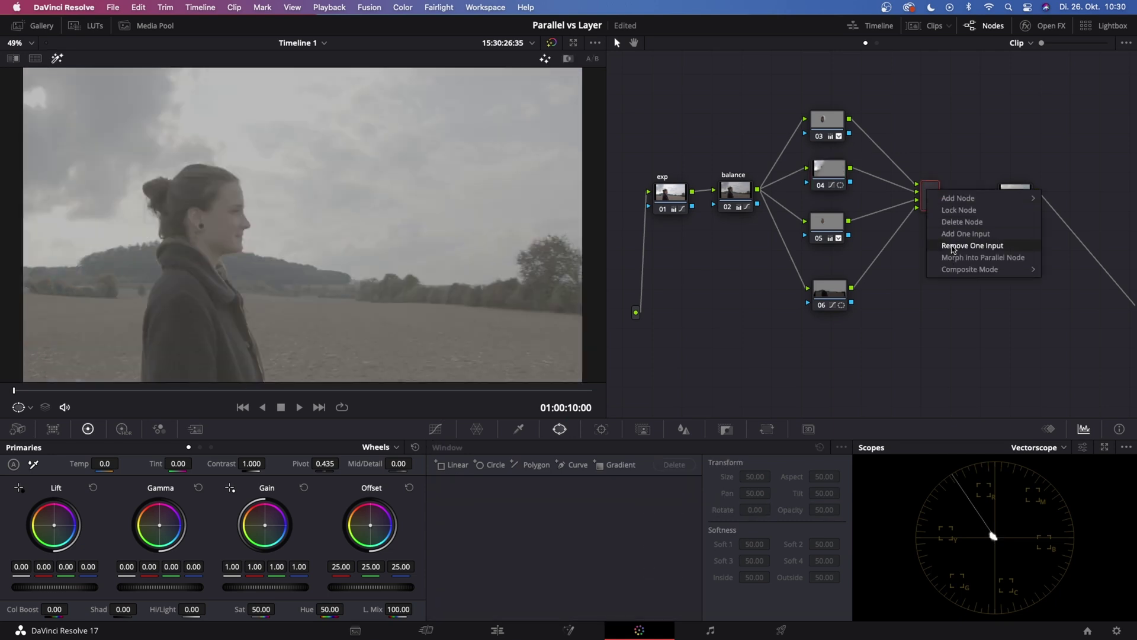
click(964, 259)
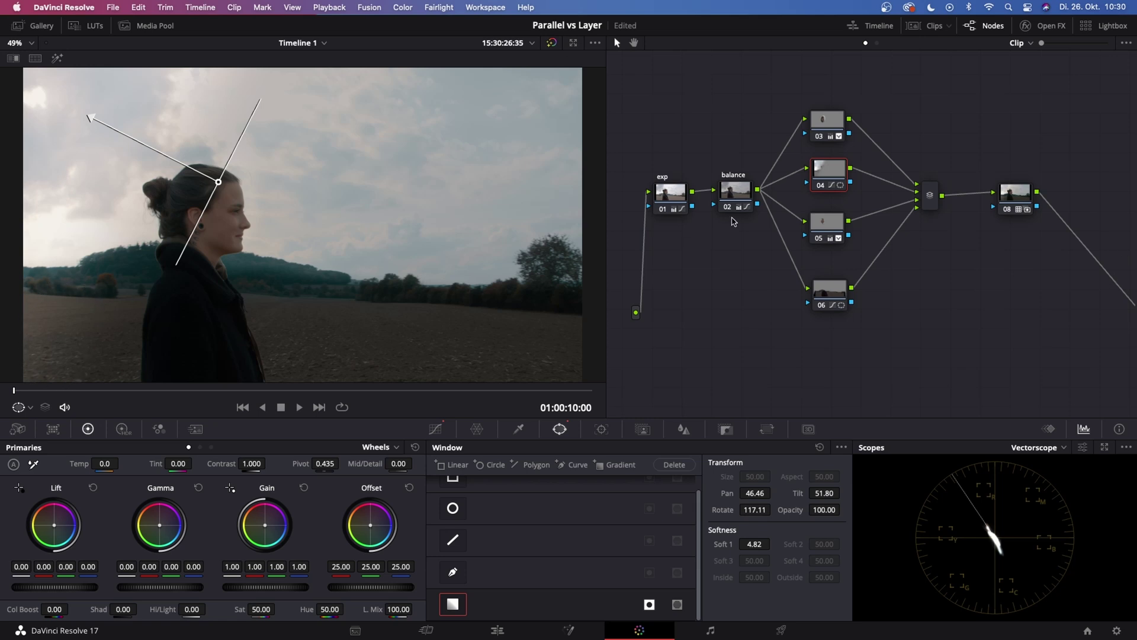
click(936, 196)
right_click(936, 195)
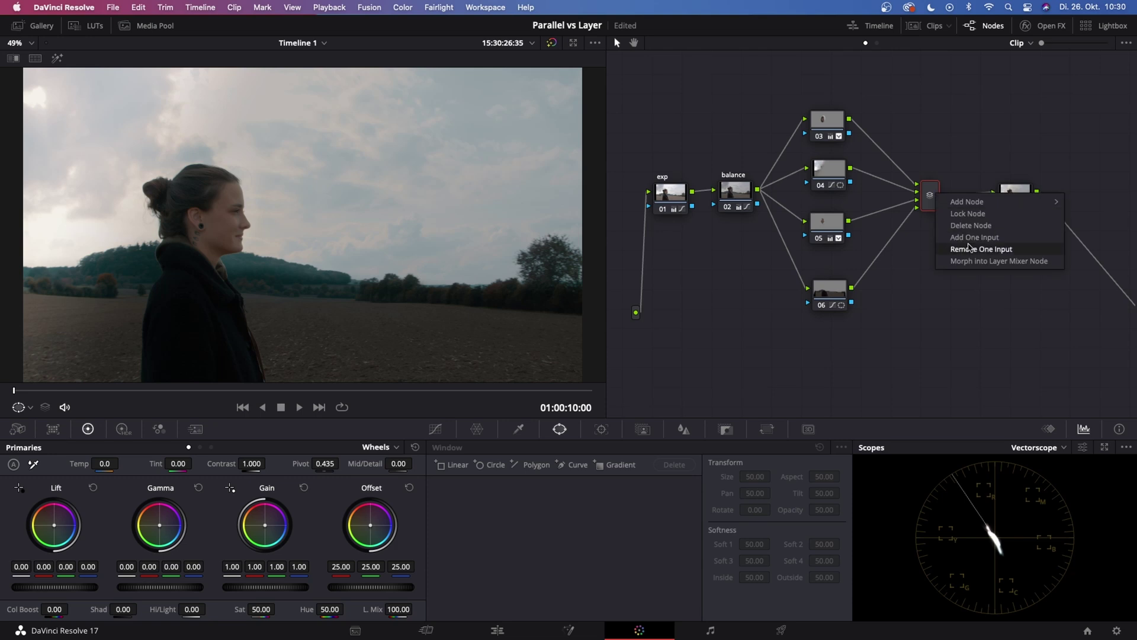
click(980, 261)
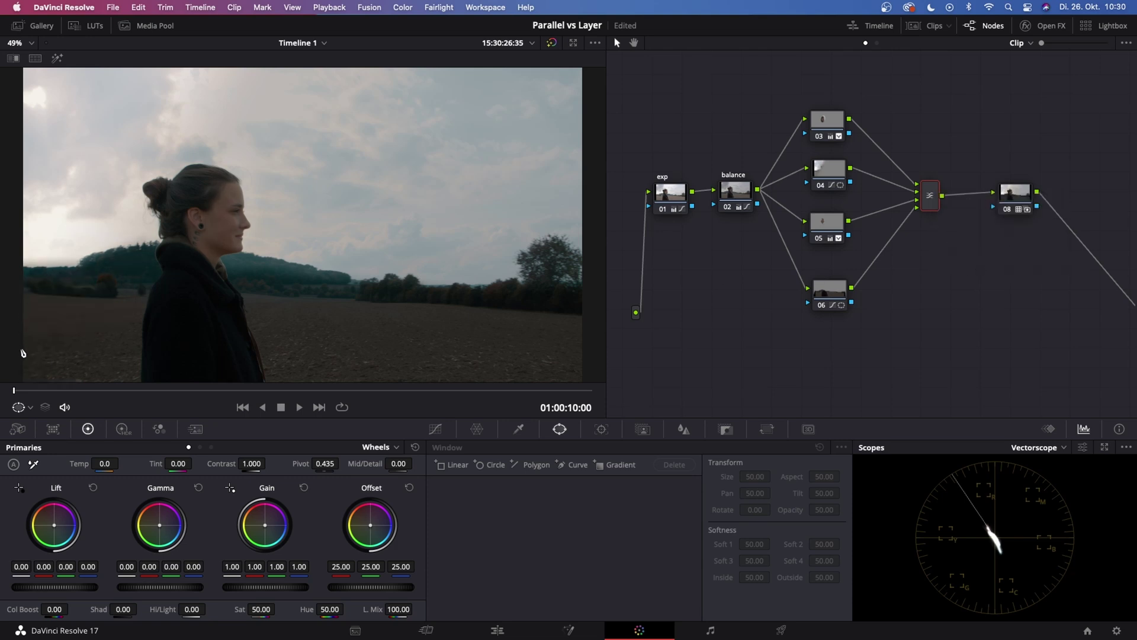
Step: Compare the sky with gradient node 04 switched off and on, and examine the landscape window of node 06
click(832, 285)
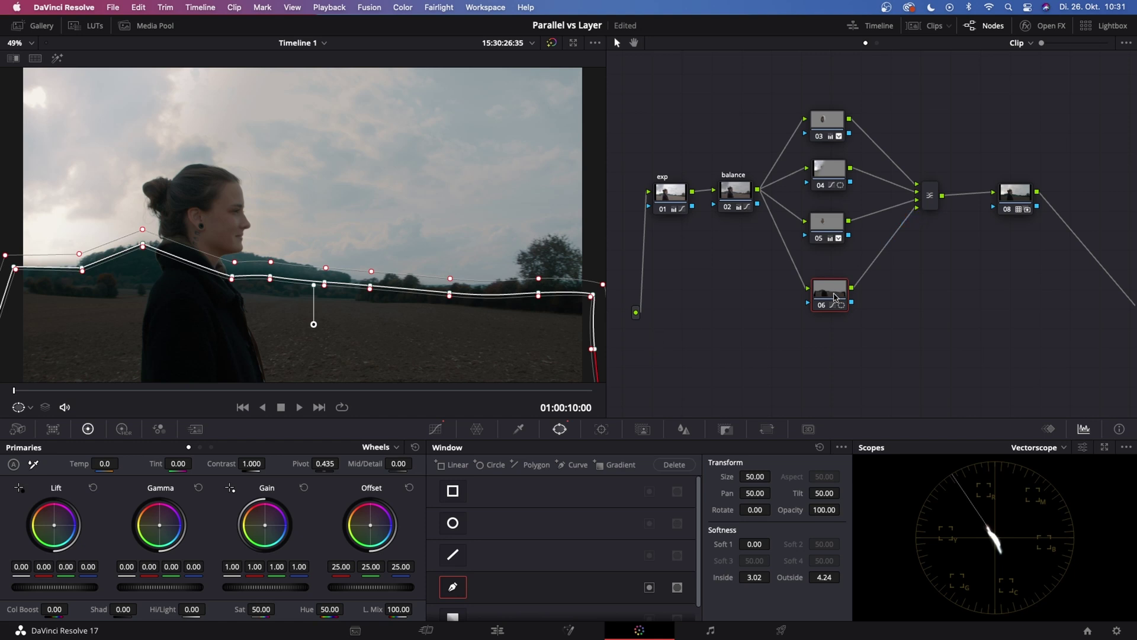
click(834, 170)
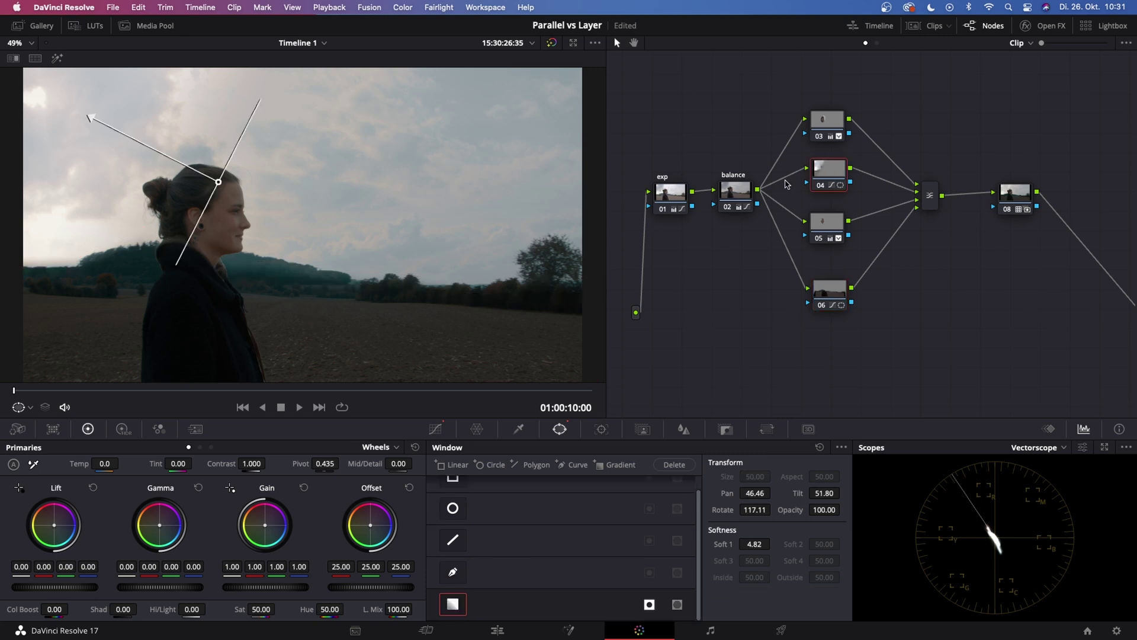
key(ctrl+d)
key(ctrl+d)
key(ctrl+d)
key(ctrl+d)
click(836, 296)
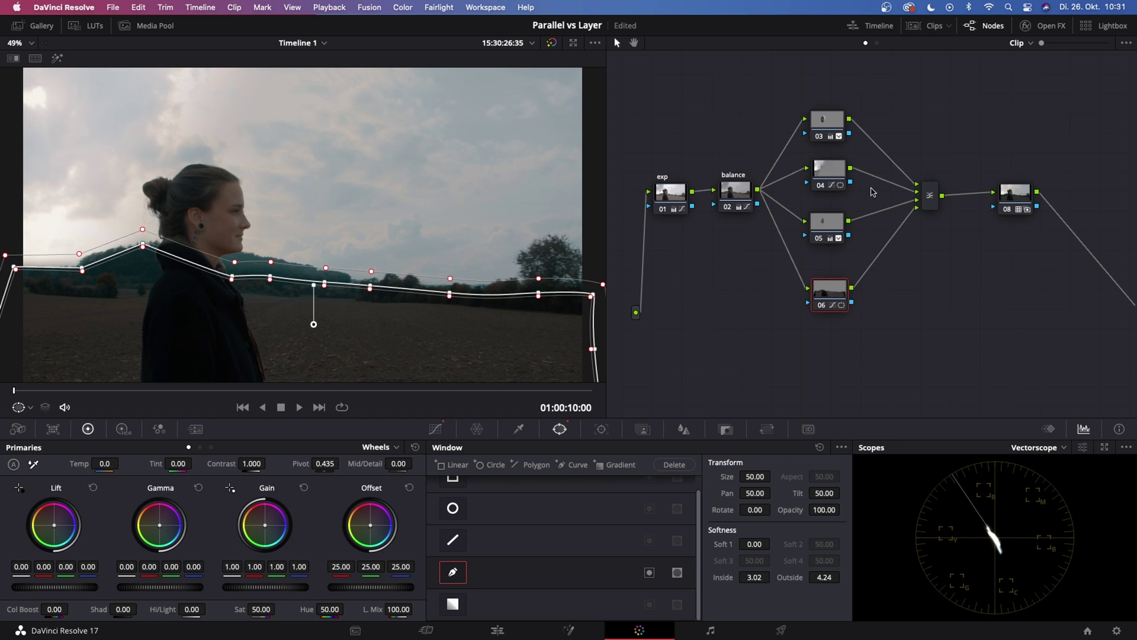
Step: Disconnect node 04's output from the parallel mixer and reconnect it to a different mixer input
drag(902, 189, 880, 185)
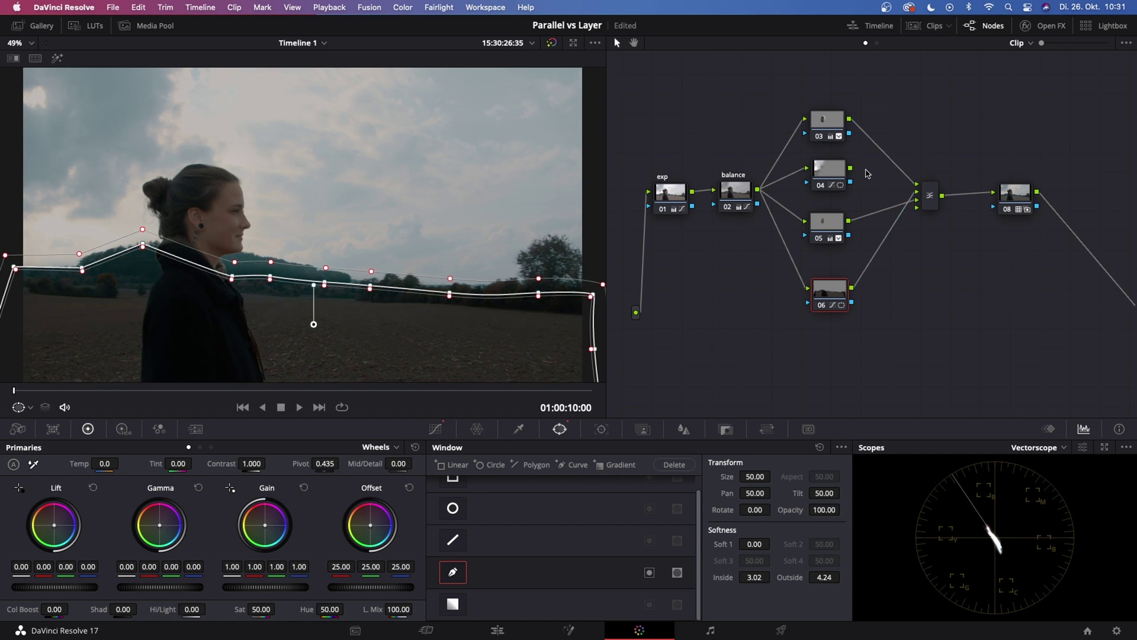
drag(853, 172, 916, 193)
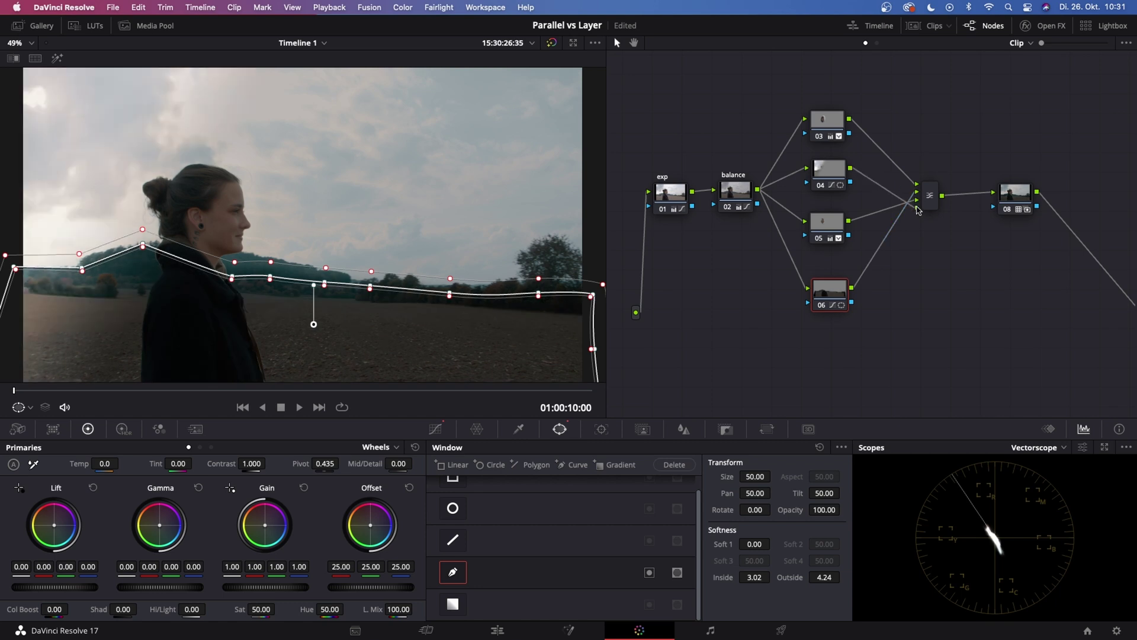
Step: Place node 04 right beside node 06 and compare the highlighted areas that each node affects
key(super+s)
drag(827, 172, 874, 291)
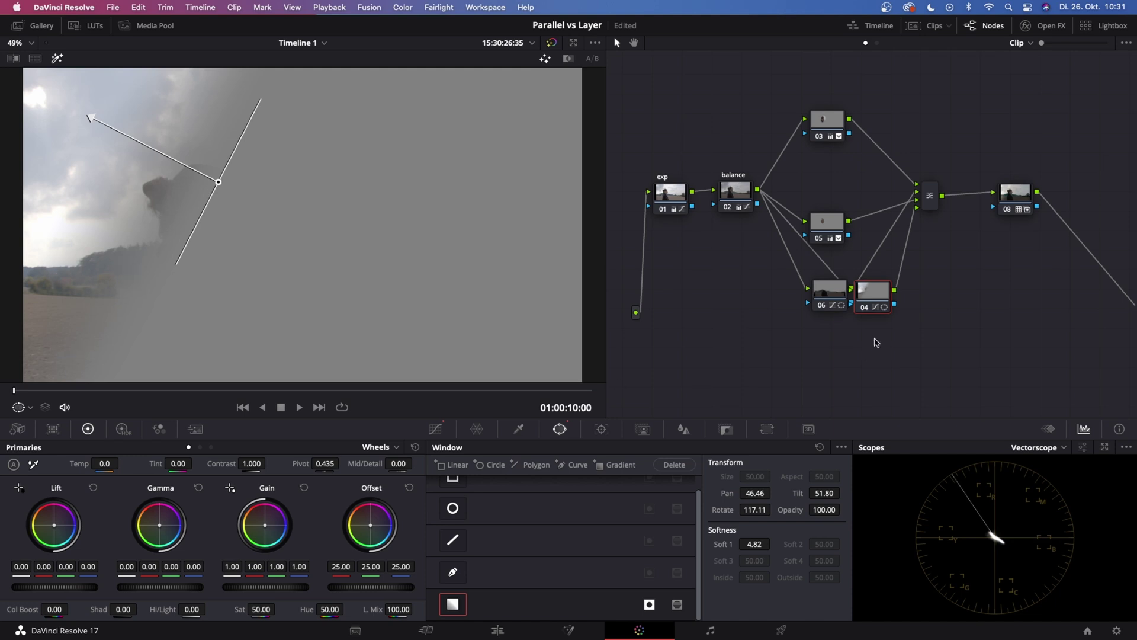
click(841, 293)
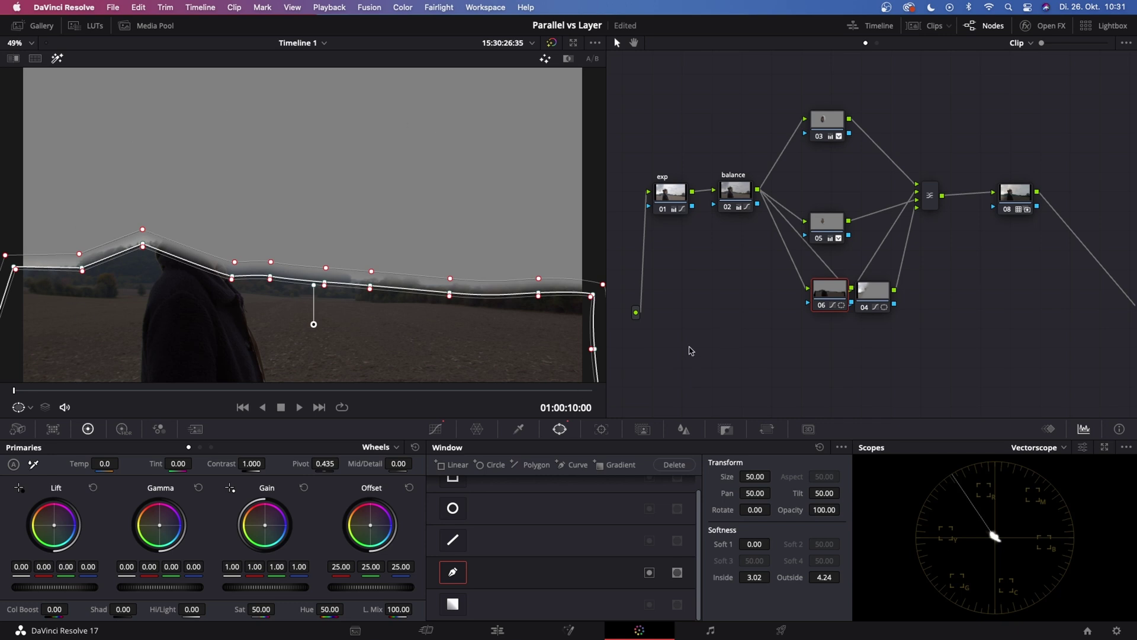
Step: Move node 04 back between nodes 03 and 05, restore its mixer connection and turn off the highlight
drag(858, 288, 810, 171)
mouse_move(899, 202)
mouse_down()
mouse_move(916, 192)
mouse_move(879, 255)
mouse_move(917, 206)
mouse_up()
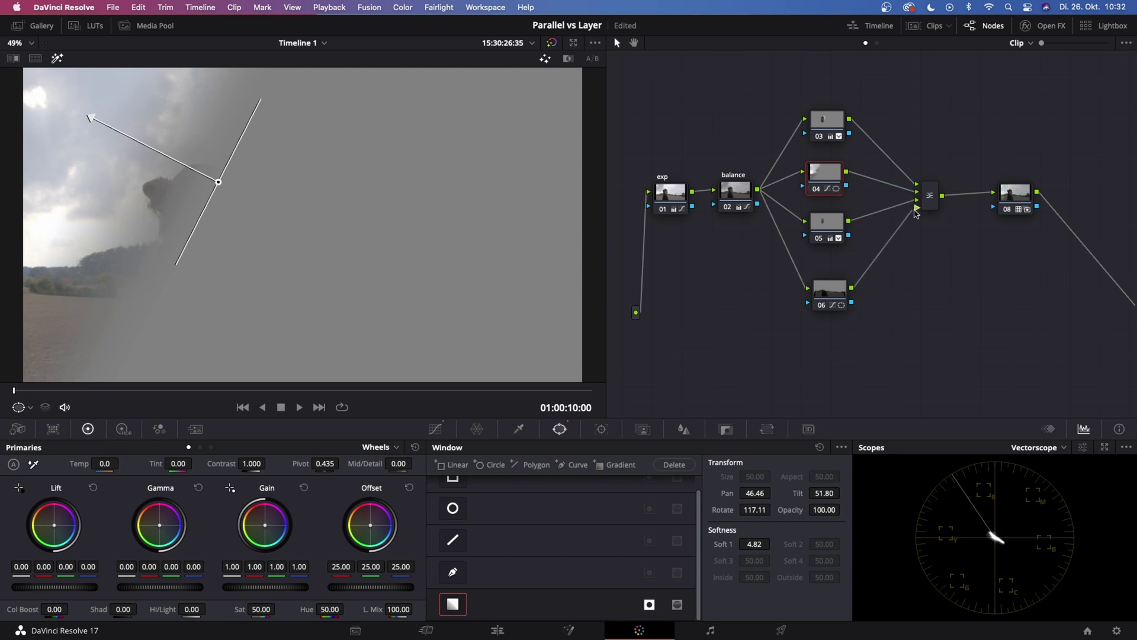
key(shift+h)
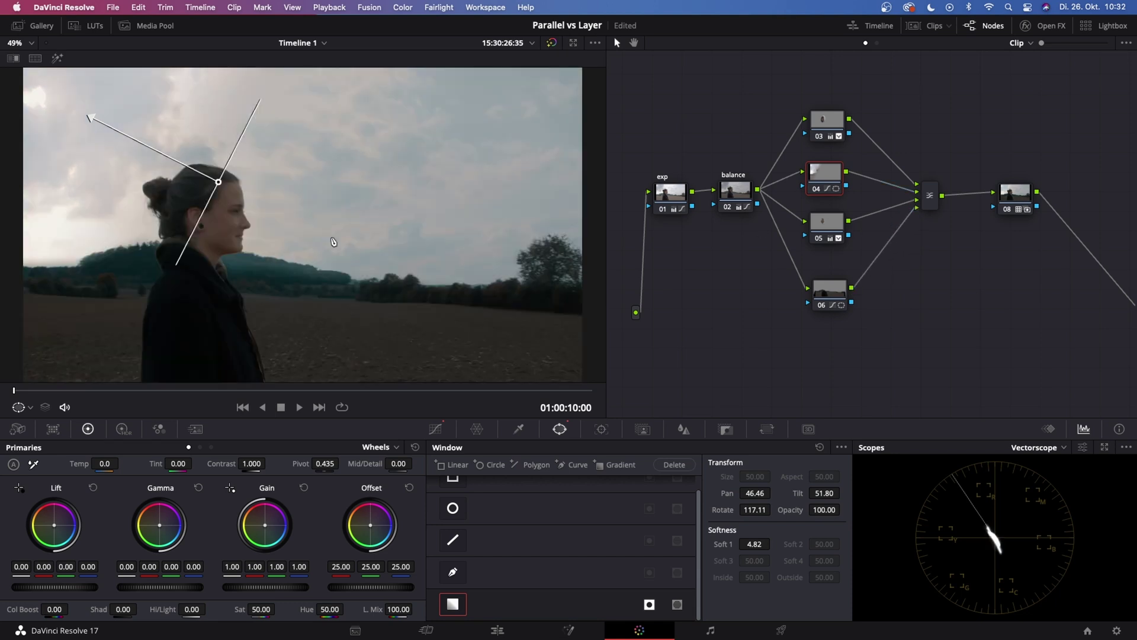
Step: Move node 06 slightly up and review the windows of nodes 04 and 06 in the viewer
click(830, 296)
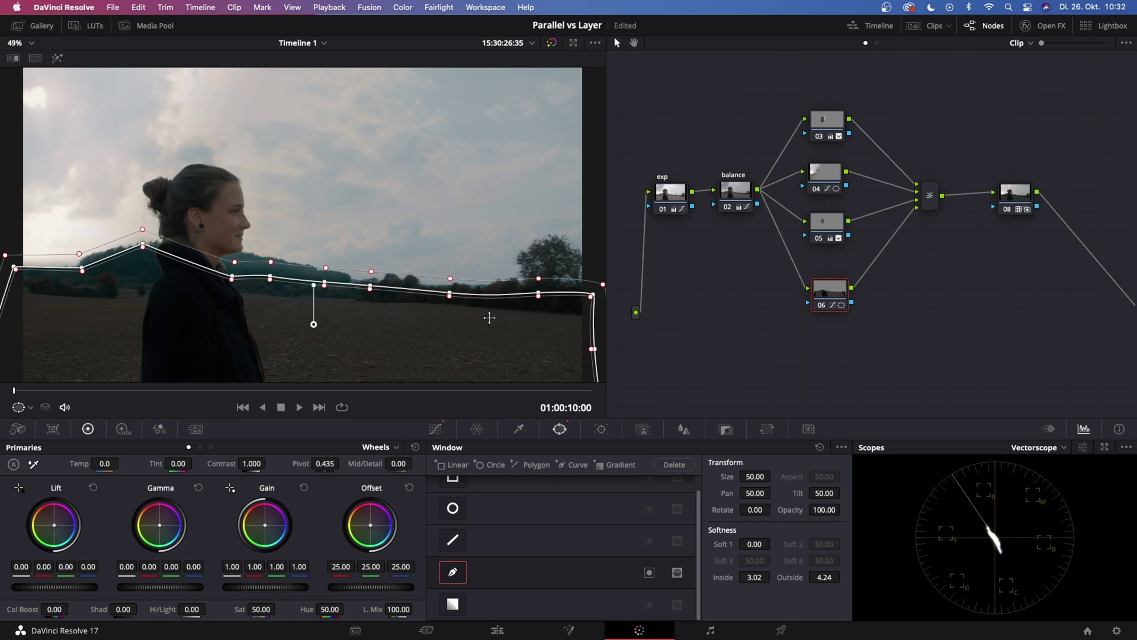
drag(829, 292, 829, 282)
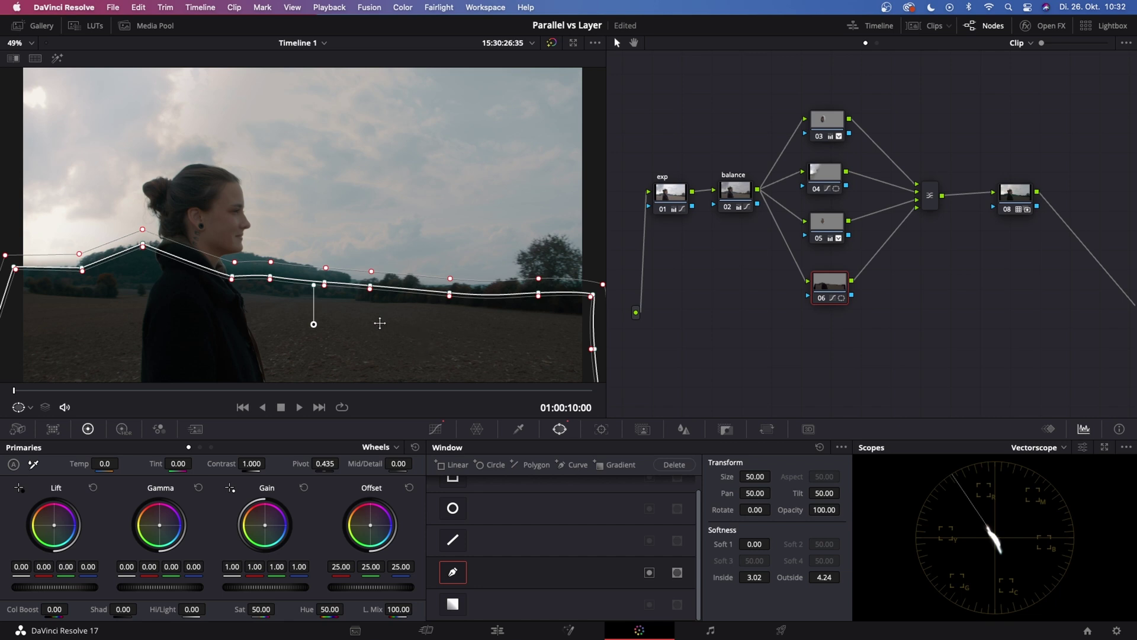
key(super+shift+semicolon)
key(super+shift+semicolon)
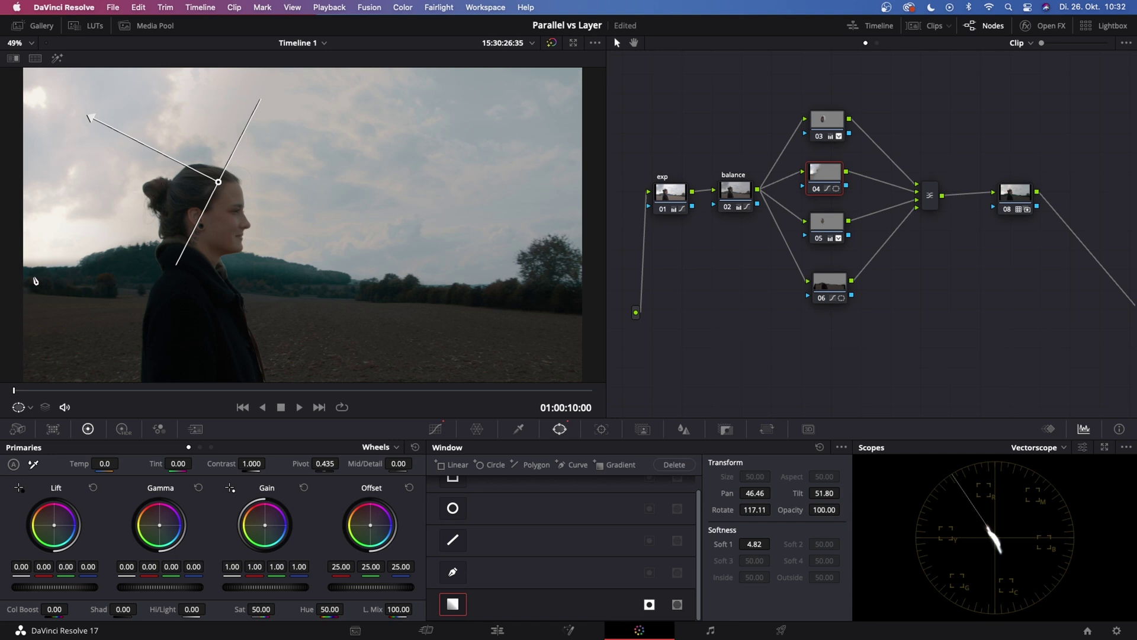
click(829, 283)
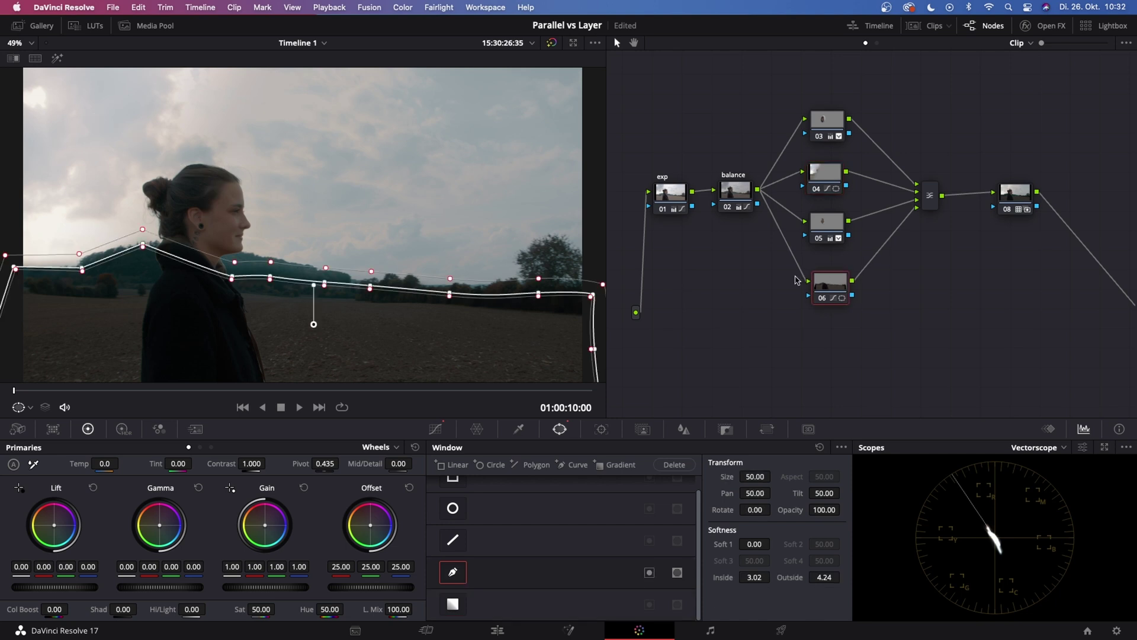
Step: Morph the parallel mixer into a layer mixer and select nodes 03 to 06 together with it
click(930, 195)
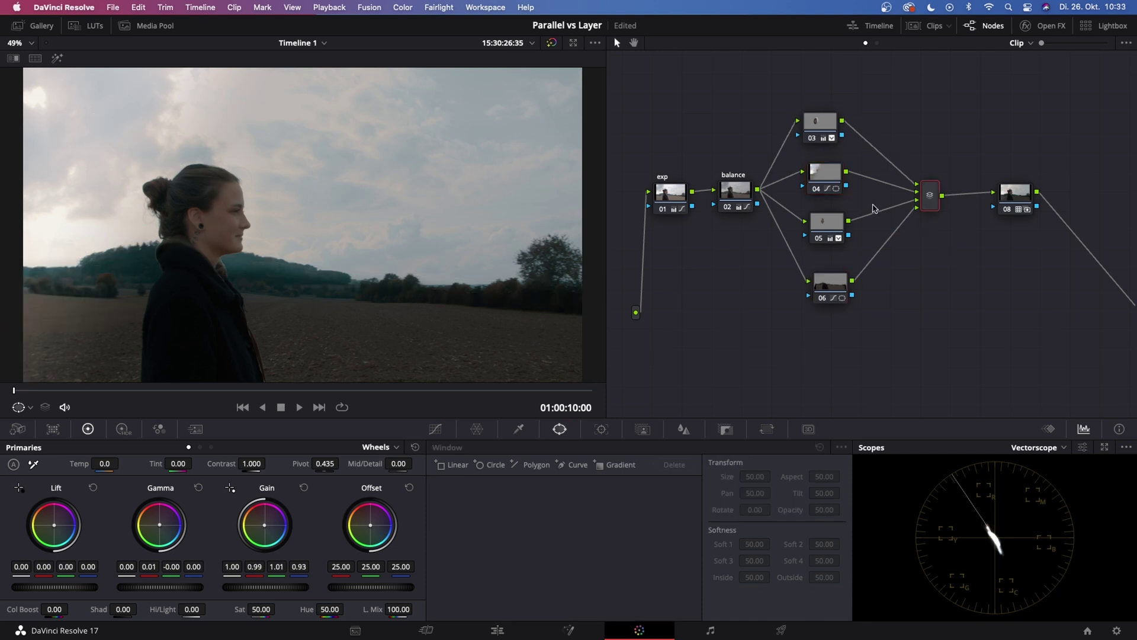
drag(785, 86, 947, 279)
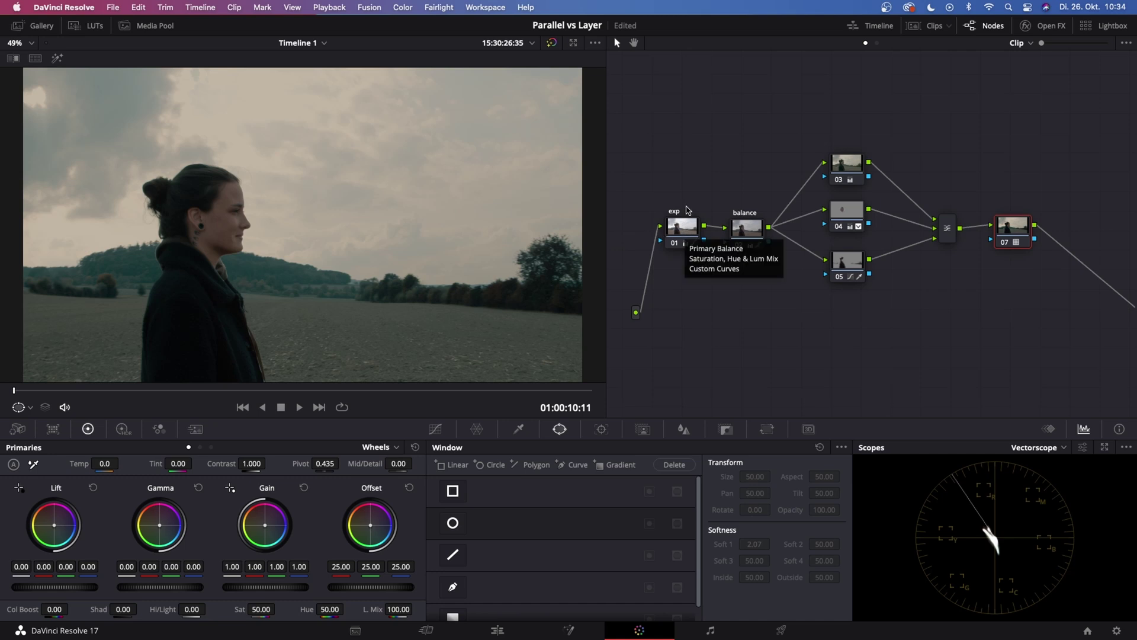
Step: Review the second clip's node tree, including the exp node 01, the balance node 02 and the final node 07
drag(664, 145, 1046, 329)
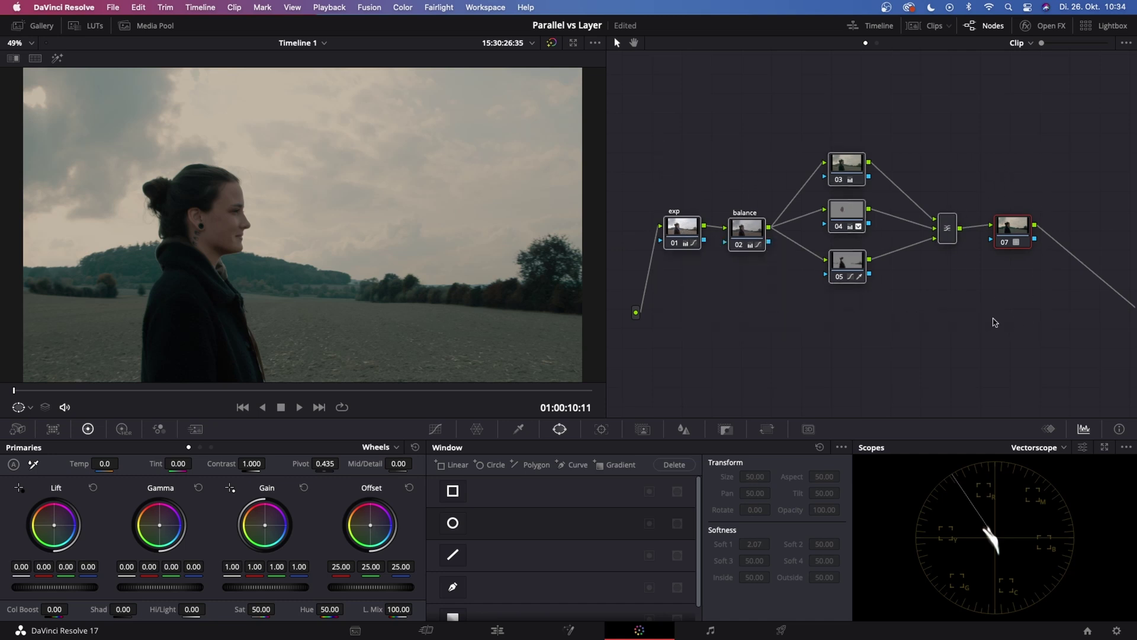
click(734, 302)
click(679, 233)
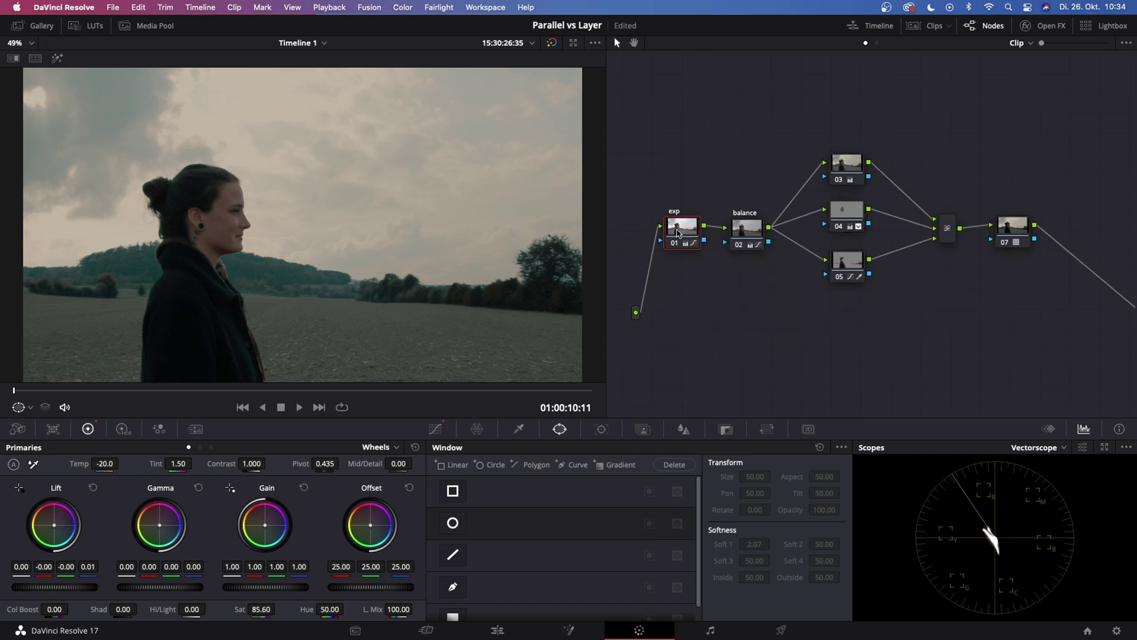
click(755, 224)
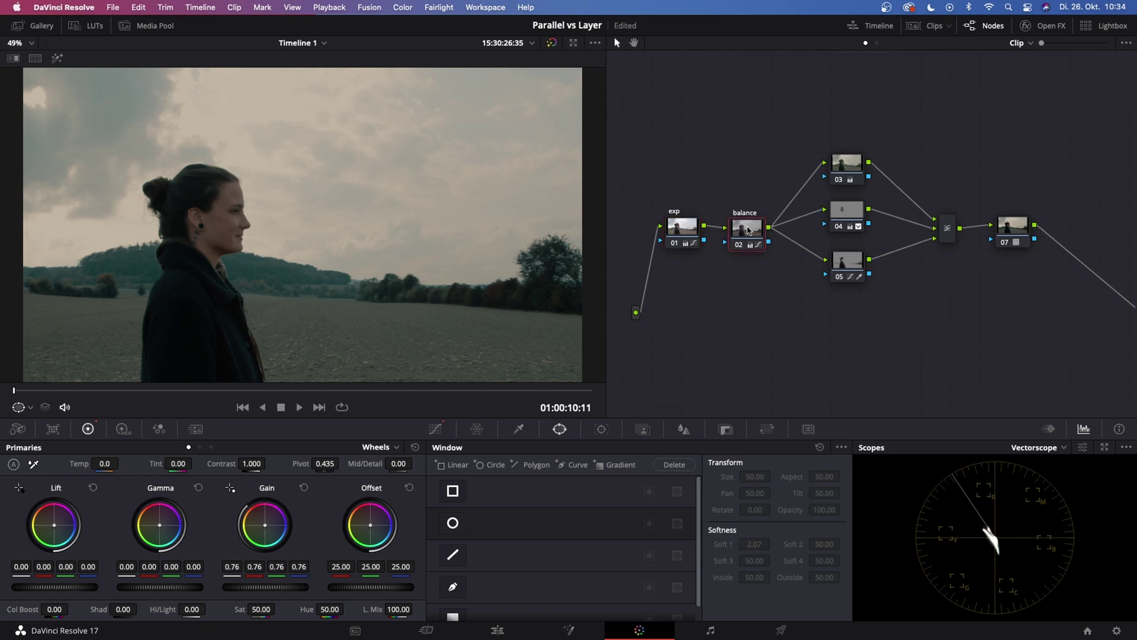
click(1010, 228)
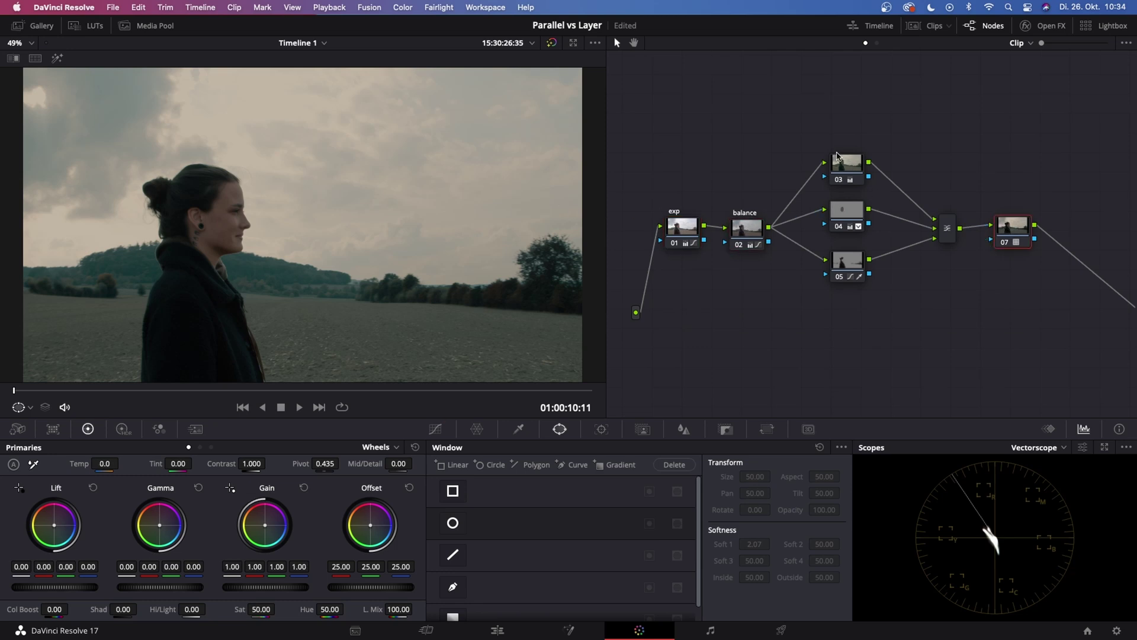
Step: Move the parallel mixer slightly up, disable it together with nodes 03 to 05, and select node 07
drag(951, 231, 952, 216)
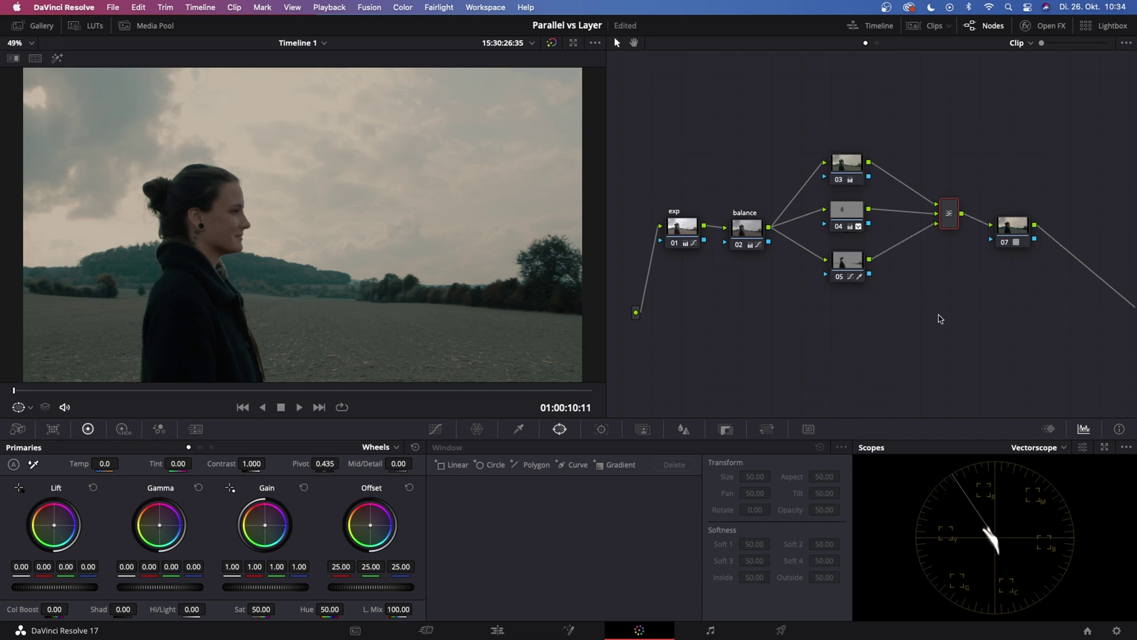
drag(819, 129, 953, 317)
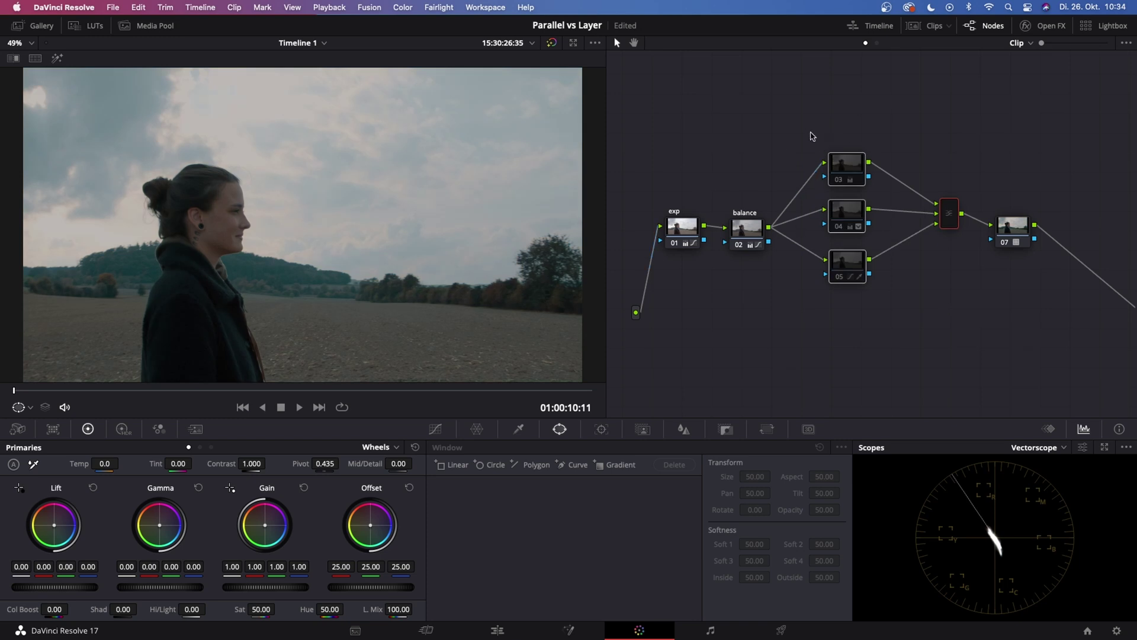
drag(809, 131, 954, 309)
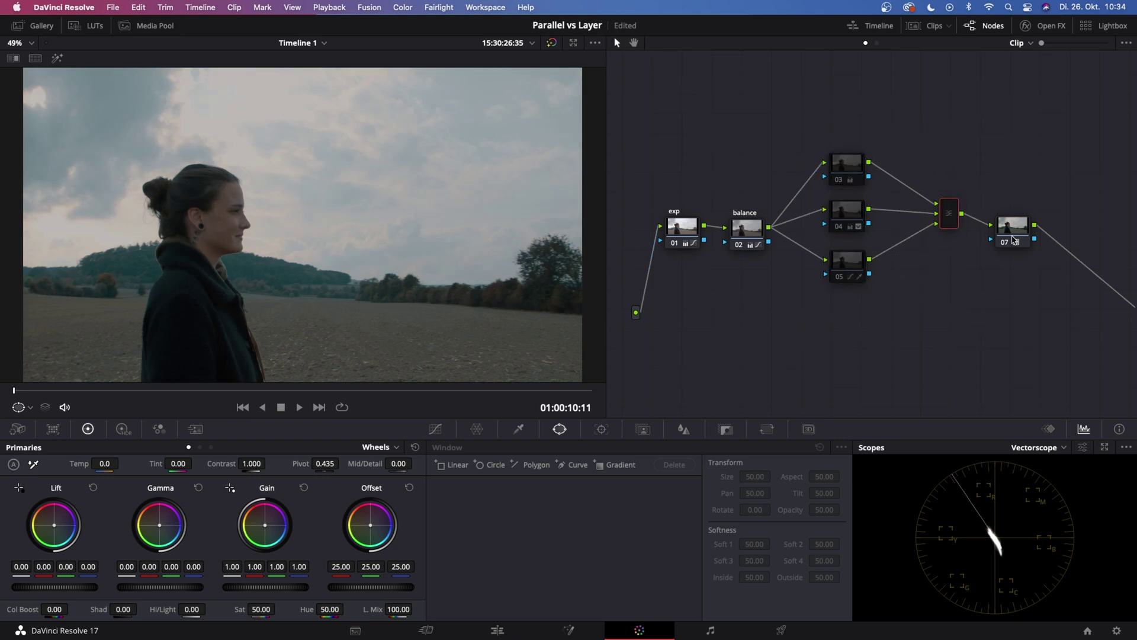
click(1015, 230)
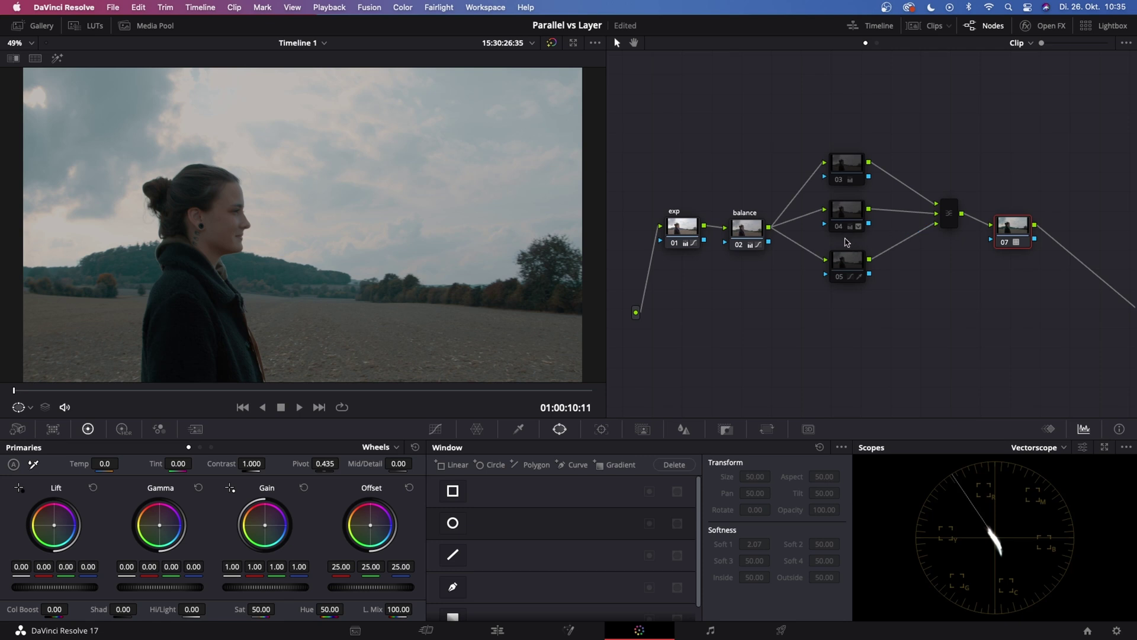
Step: Enable node 05 and examine its luminance qualifier, highlighted shadow selection and custom curve
click(846, 267)
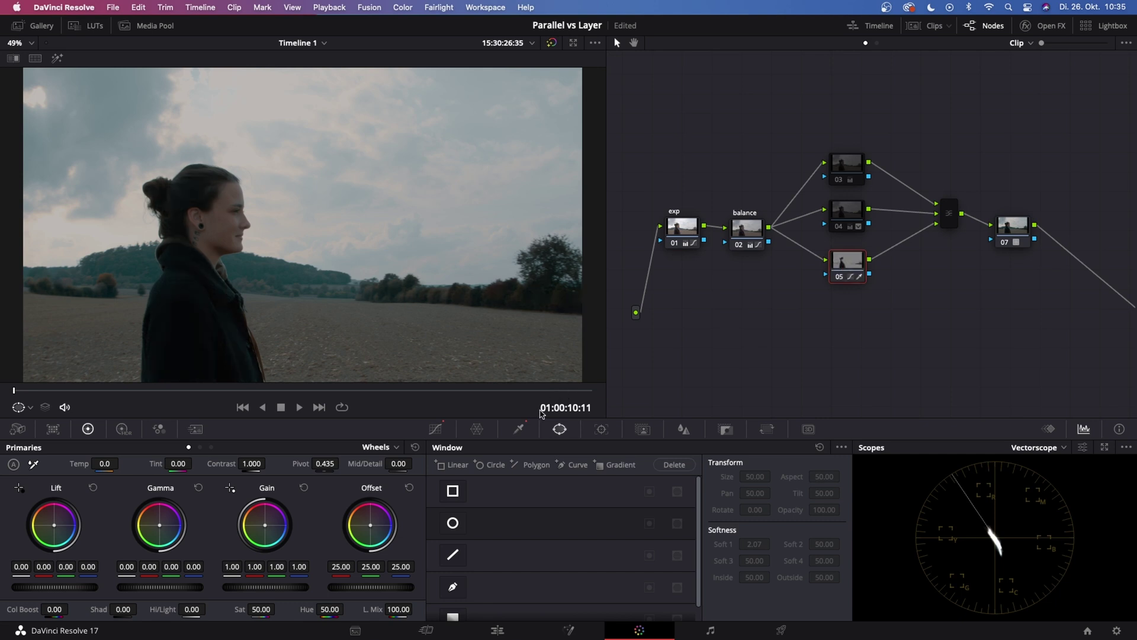
click(520, 431)
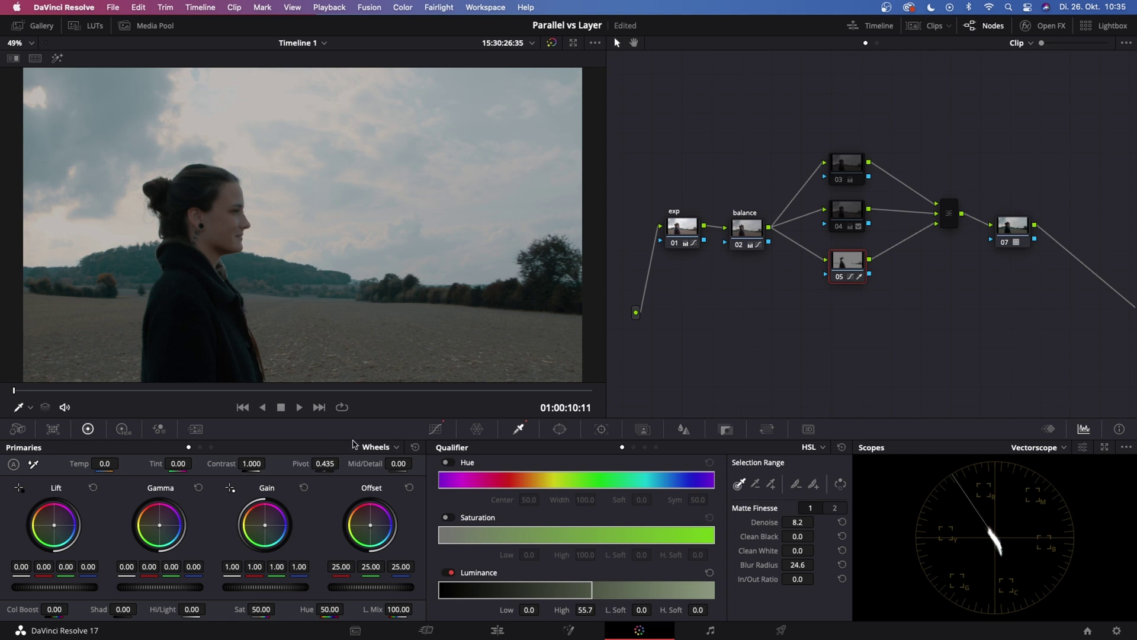
key(shift+h)
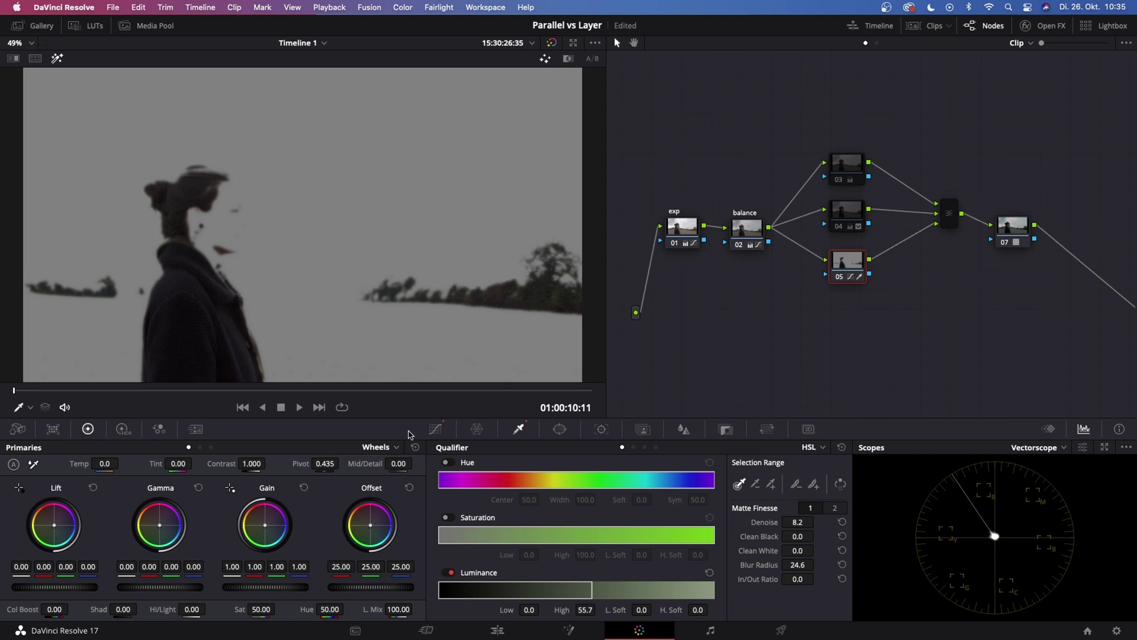
click(435, 429)
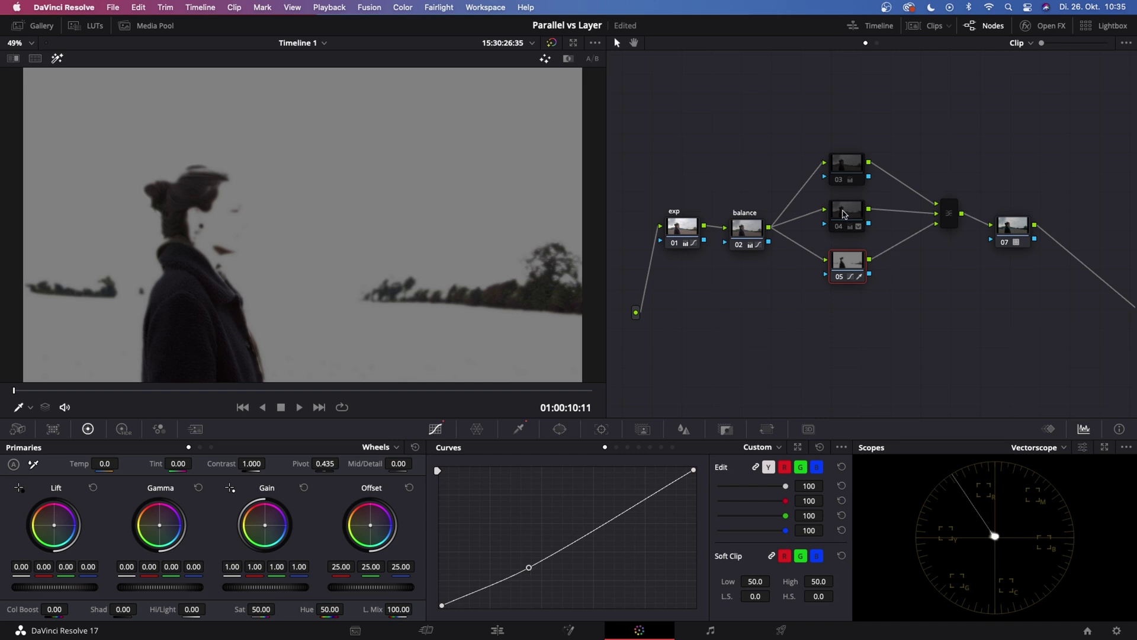
click(57, 58)
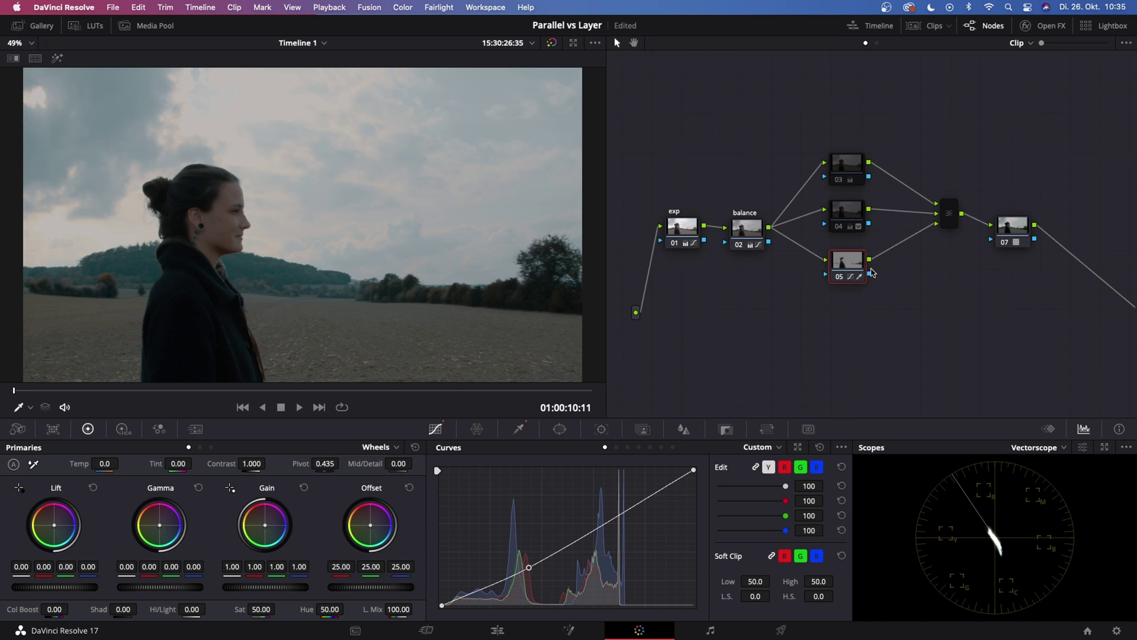
Step: Enable the face node 04 and highlight the area it affects
click(851, 215)
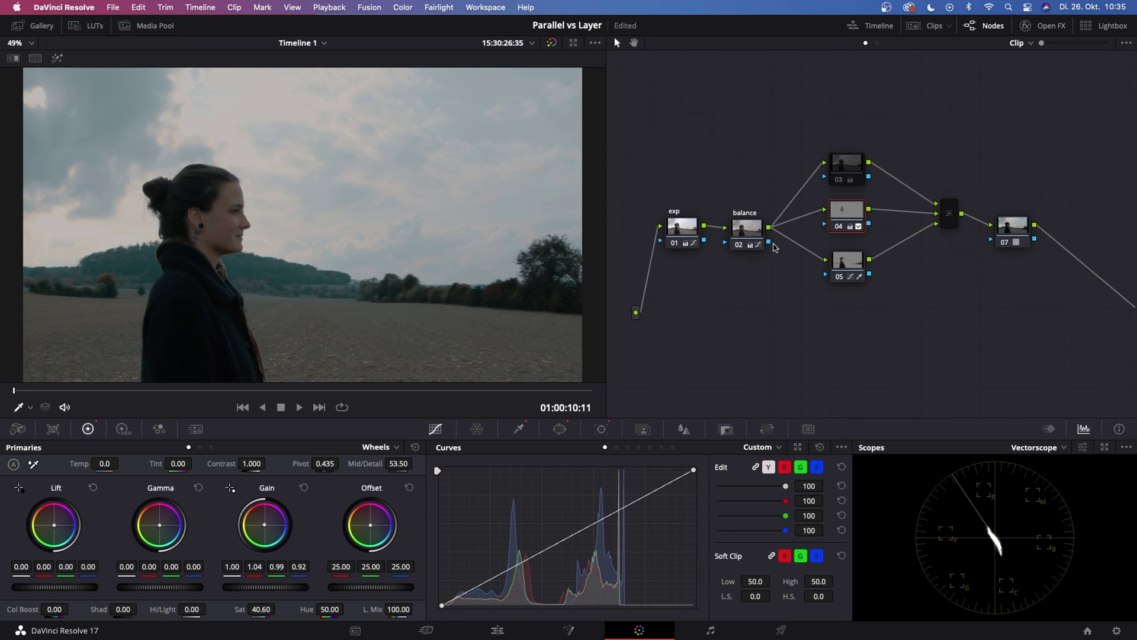
key(shift+h)
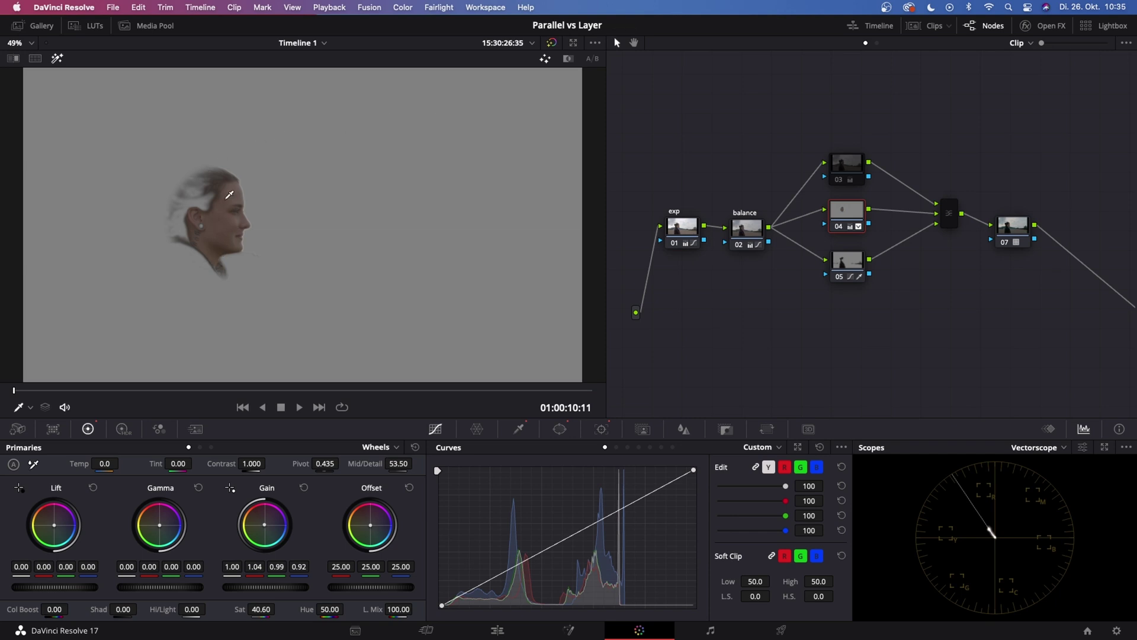
Step: Check node 04's circular window by switching it off and back on, and turn off the highlight view
click(518, 429)
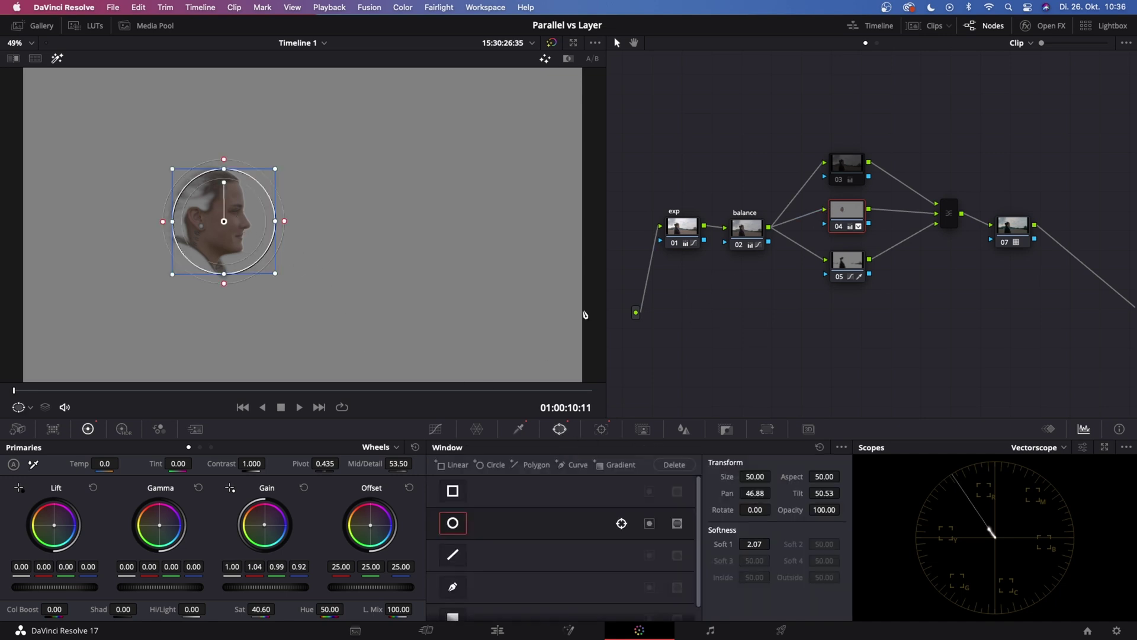
click(453, 522)
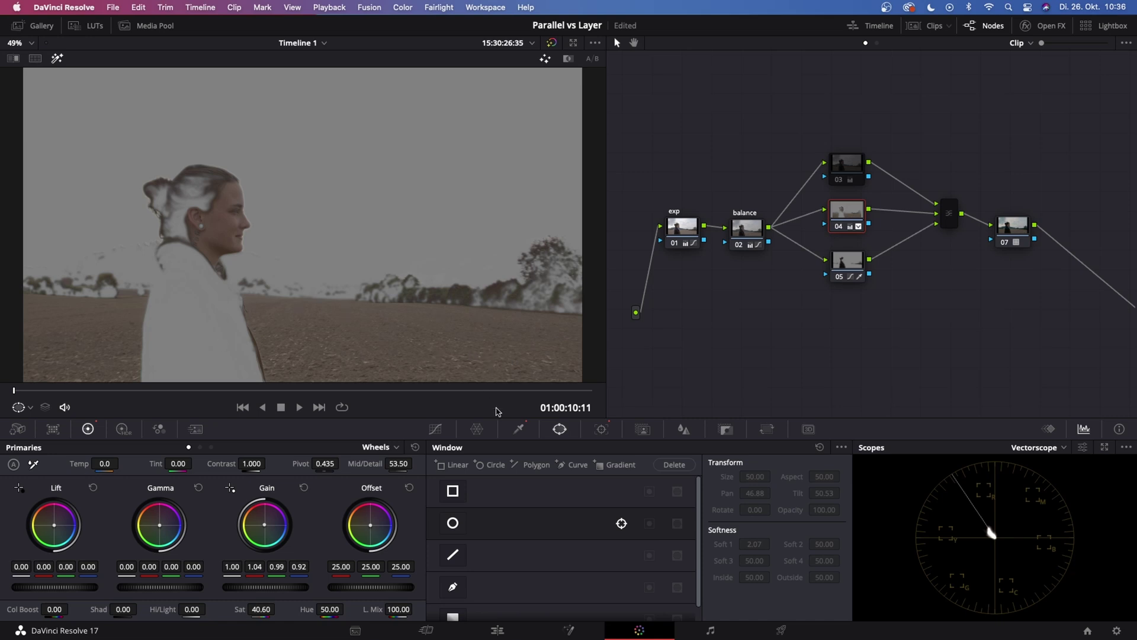
click(453, 524)
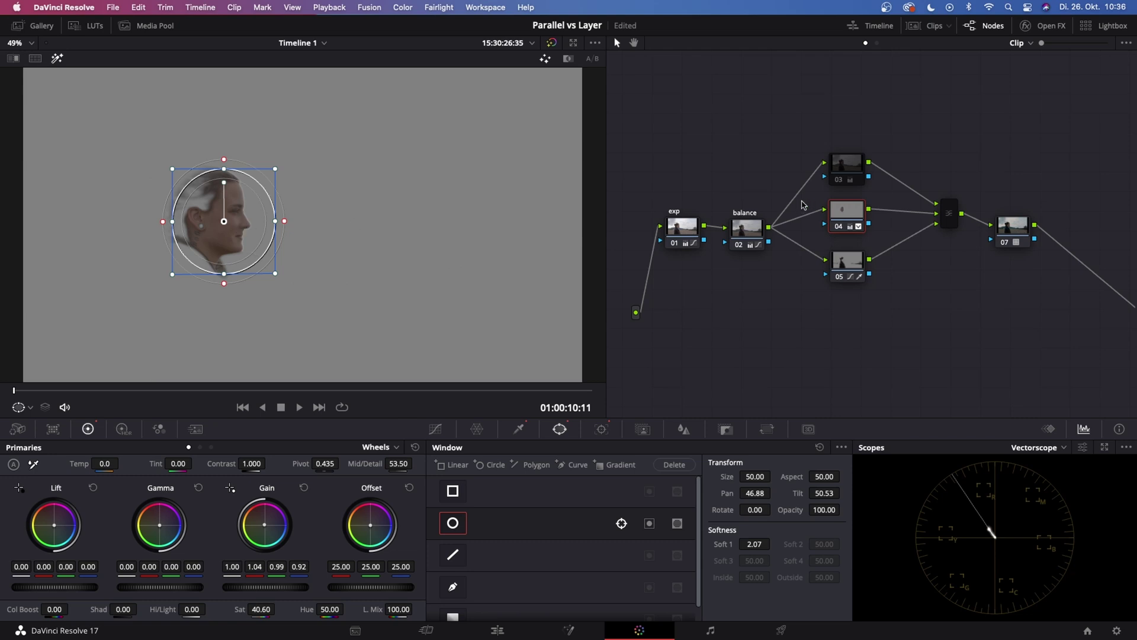
key(shift+h)
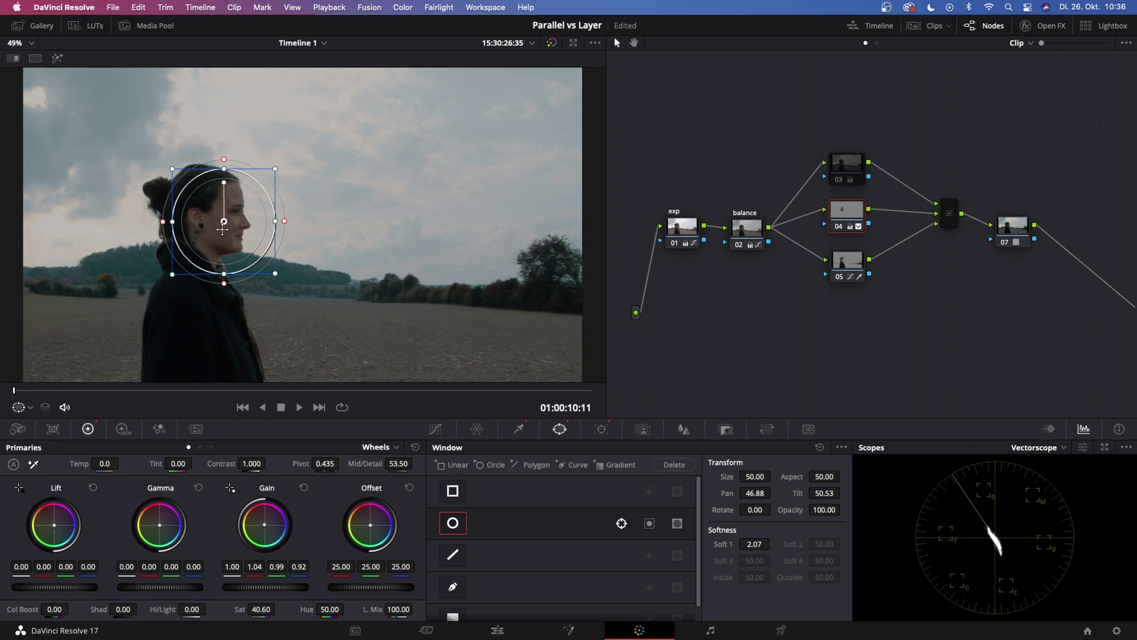
Step: Compare nodes 05 and 04 by highlighting the area each one affects
click(851, 265)
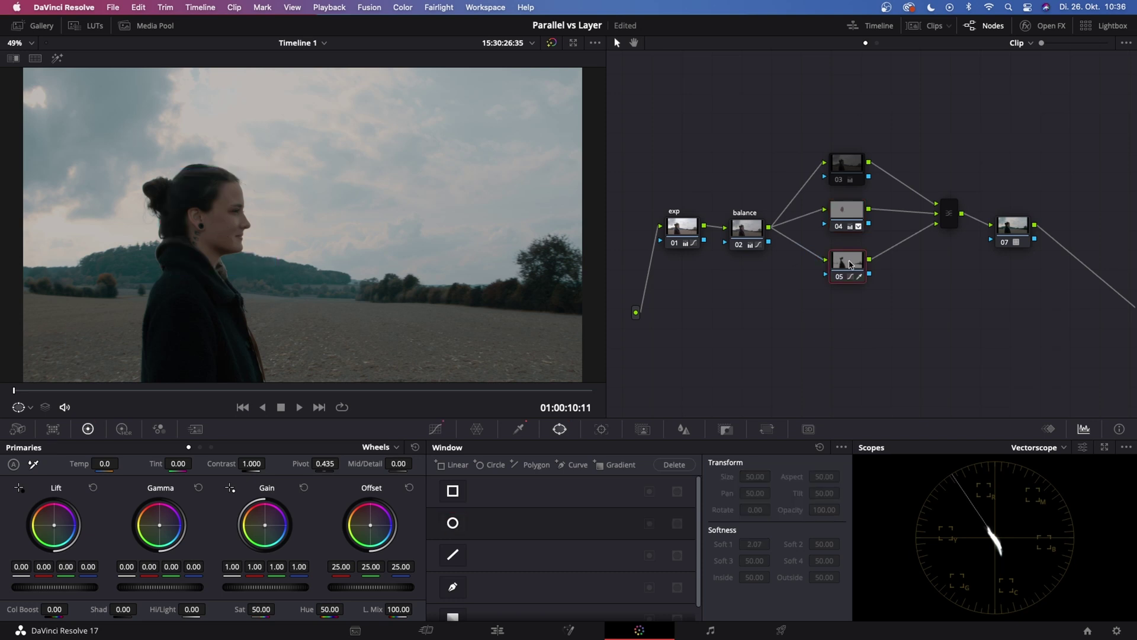
click(842, 218)
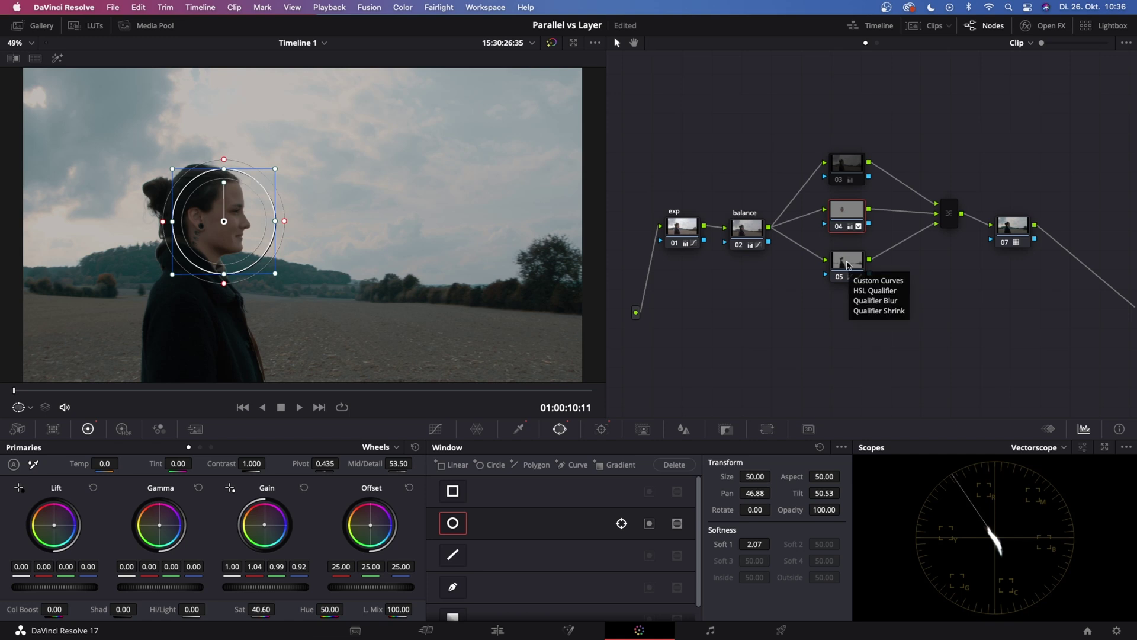
click(848, 265)
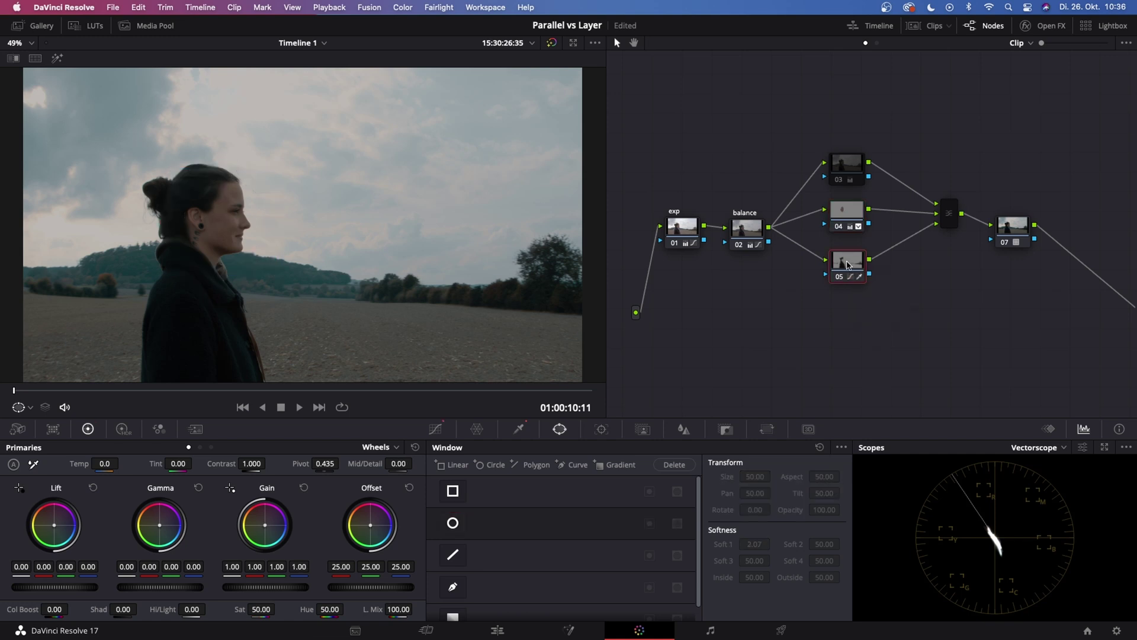
key(shift+h)
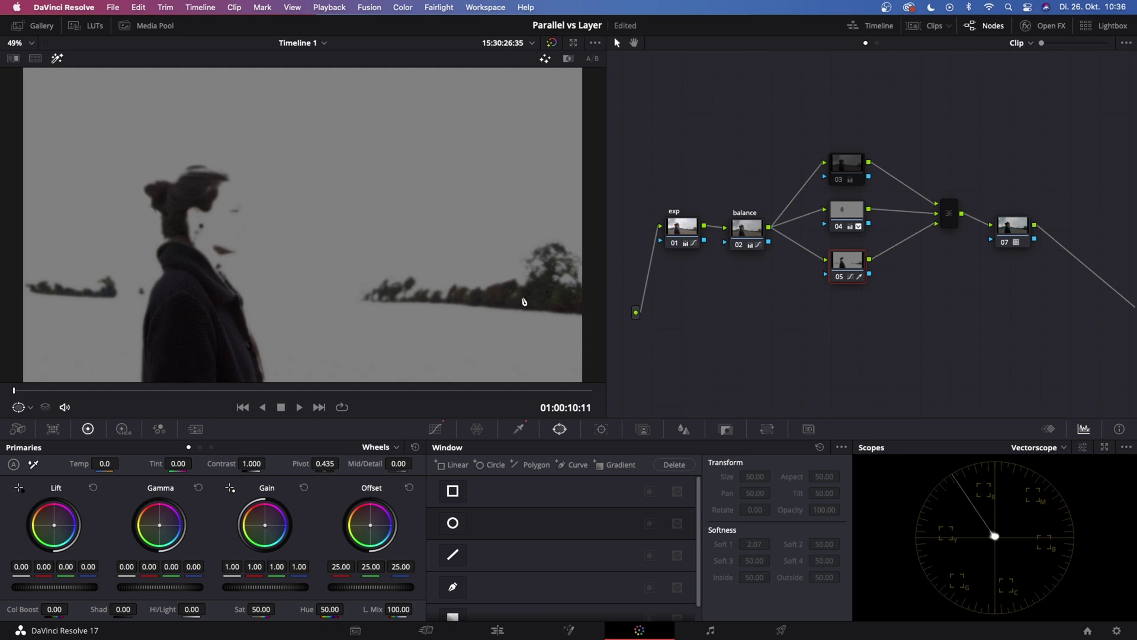
click(843, 215)
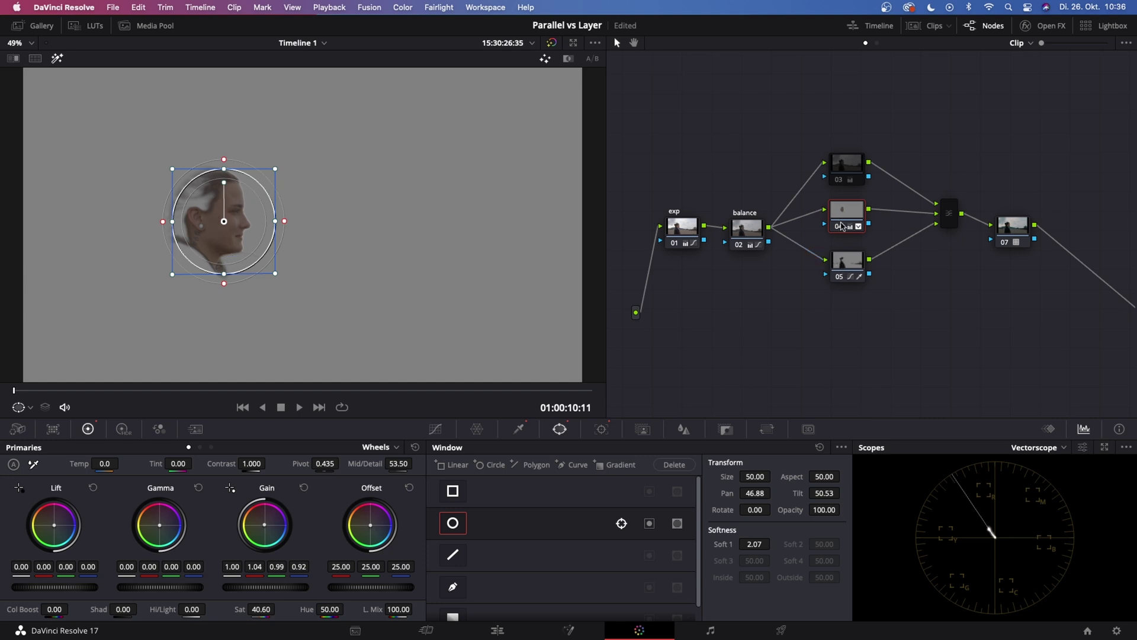
mouse_move(842, 226)
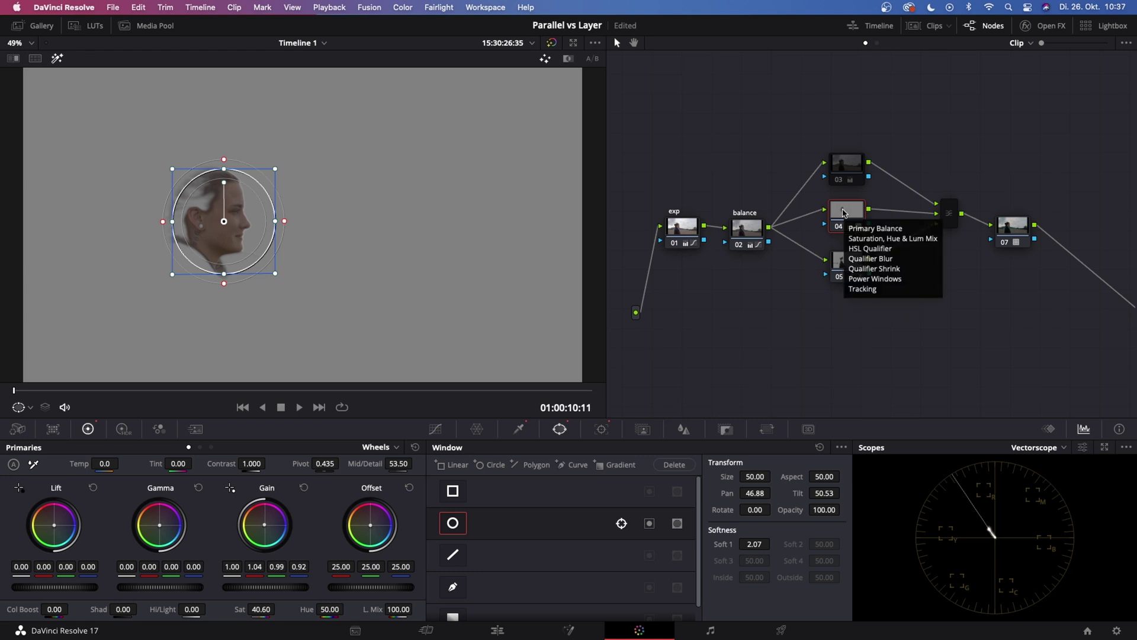
Step: Enable node 03 and review the shadow node 05 and the face node 04 with it active
click(851, 171)
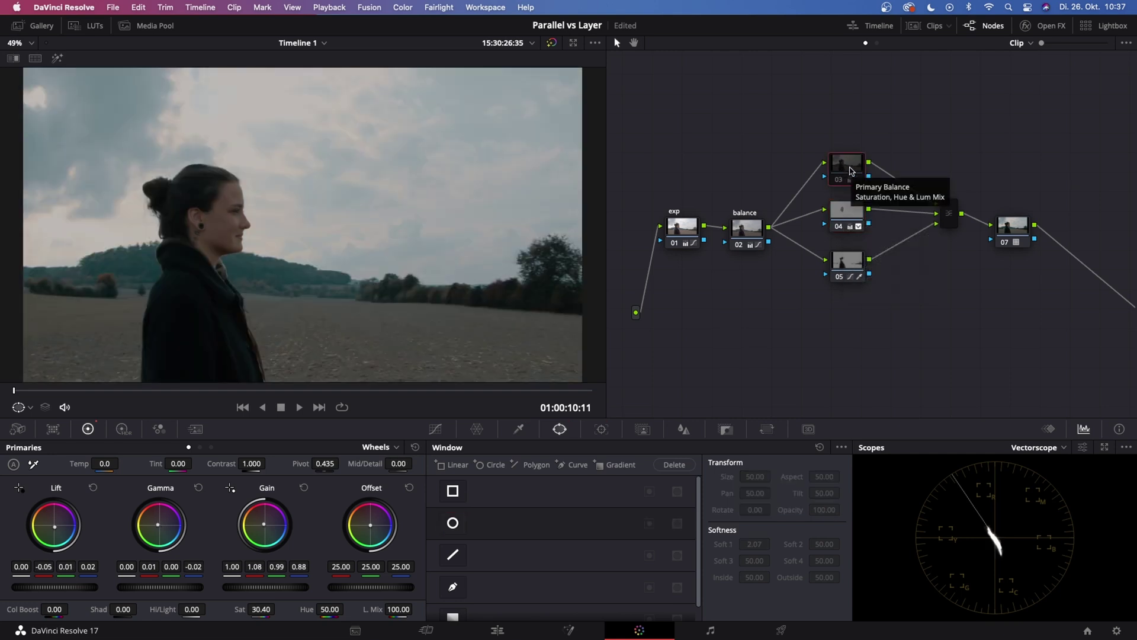
key(super+d)
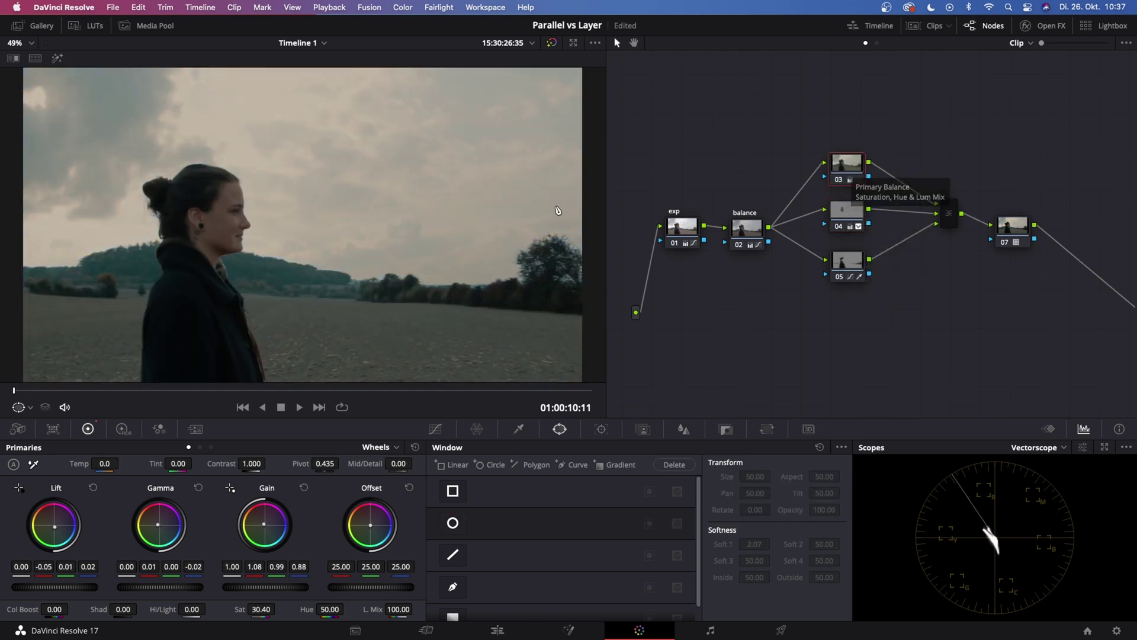
click(846, 272)
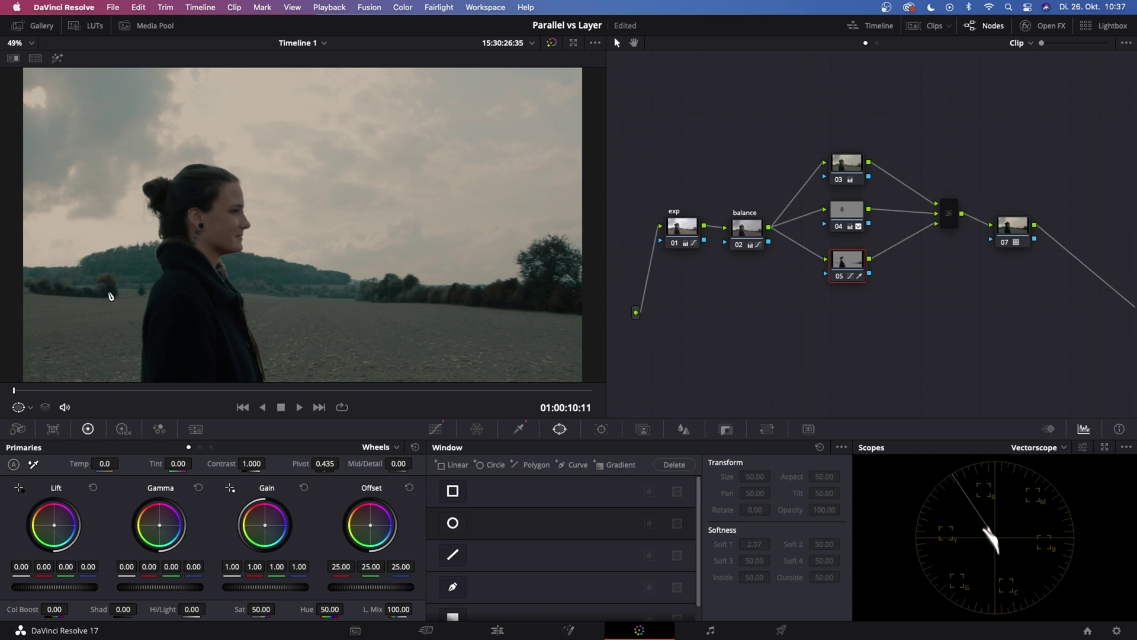
click(846, 215)
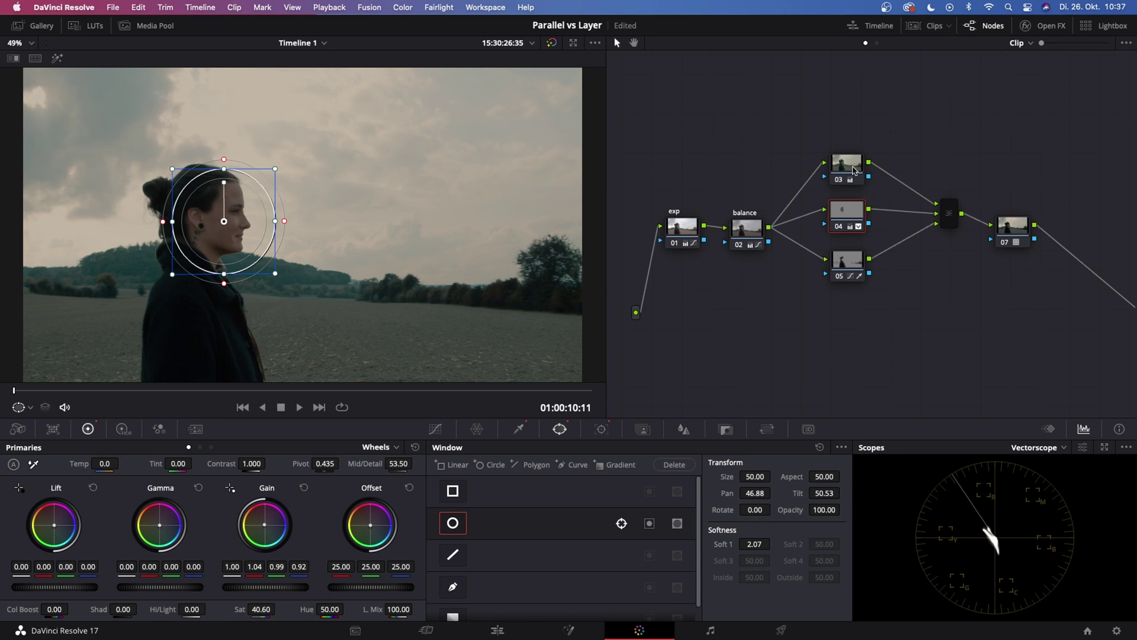
Step: Move node 03 higher above node 04 in the node tree and bring it back down
drag(848, 166, 848, 144)
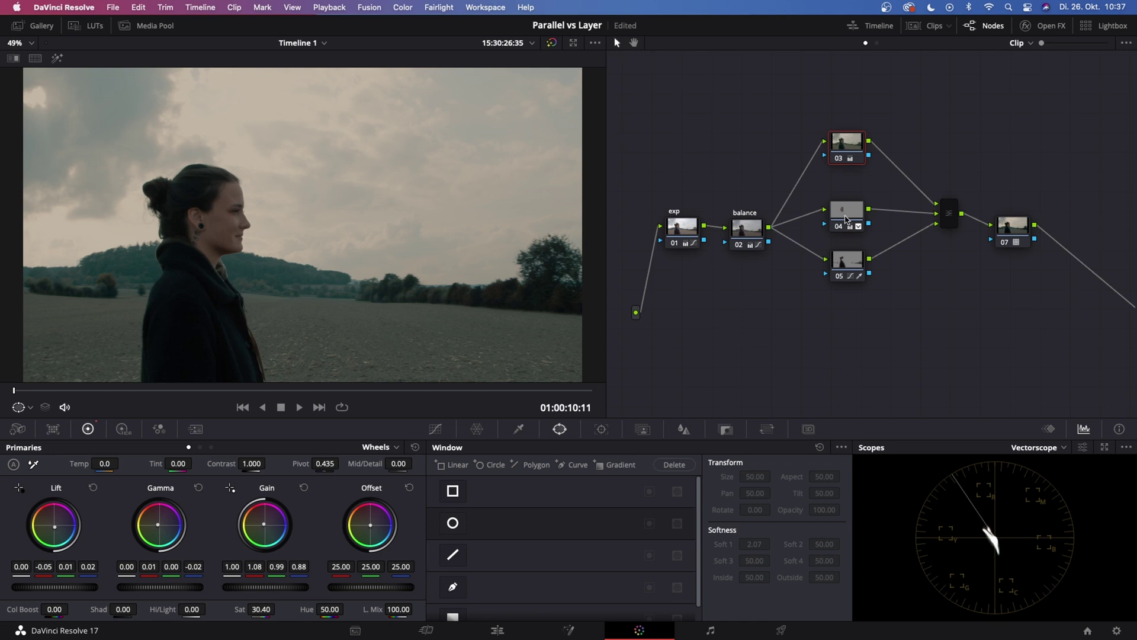
mouse_move(846, 268)
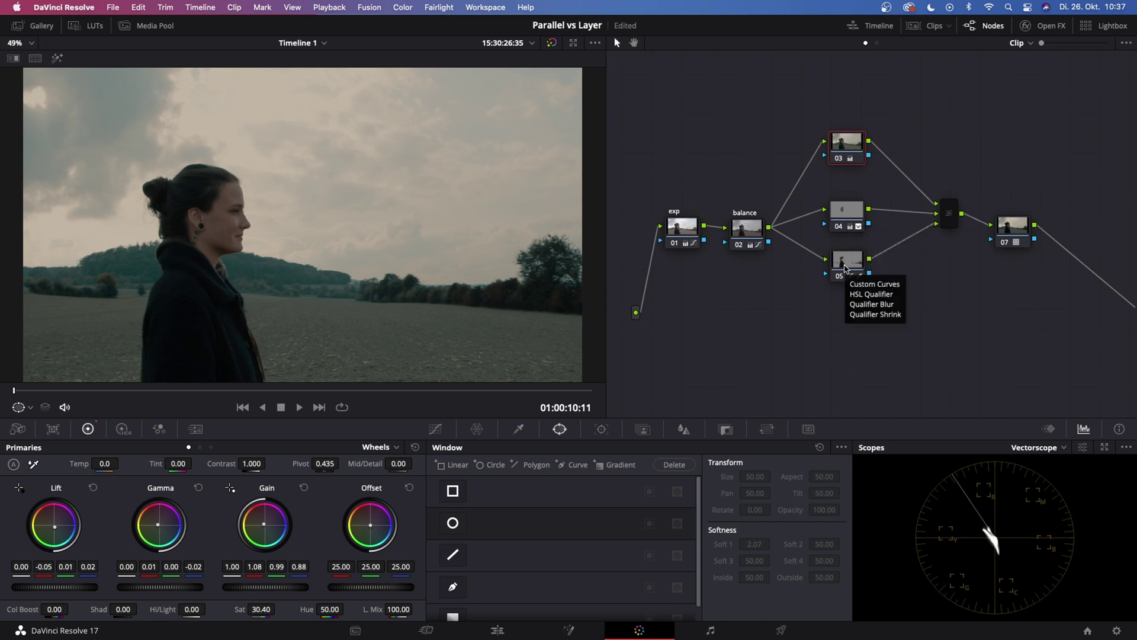
drag(844, 148, 841, 163)
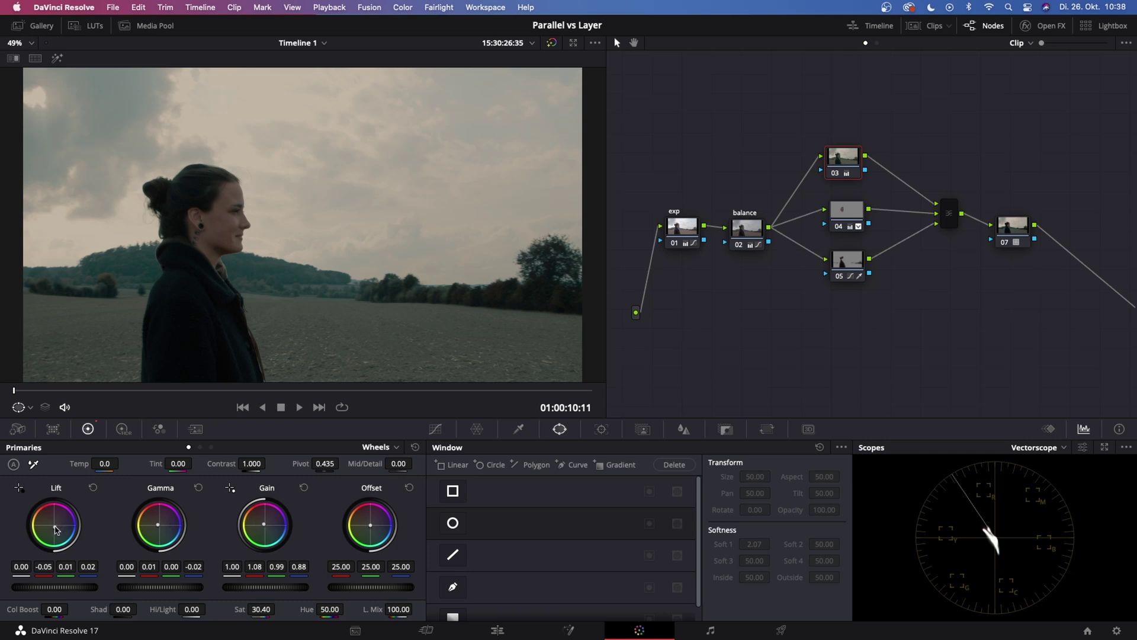
Step: Push node 03's lift towards magenta at red 0.17, green -0.07 and blue 0.17, and check nodes 04 and 05
drag(55, 526, 60, 518)
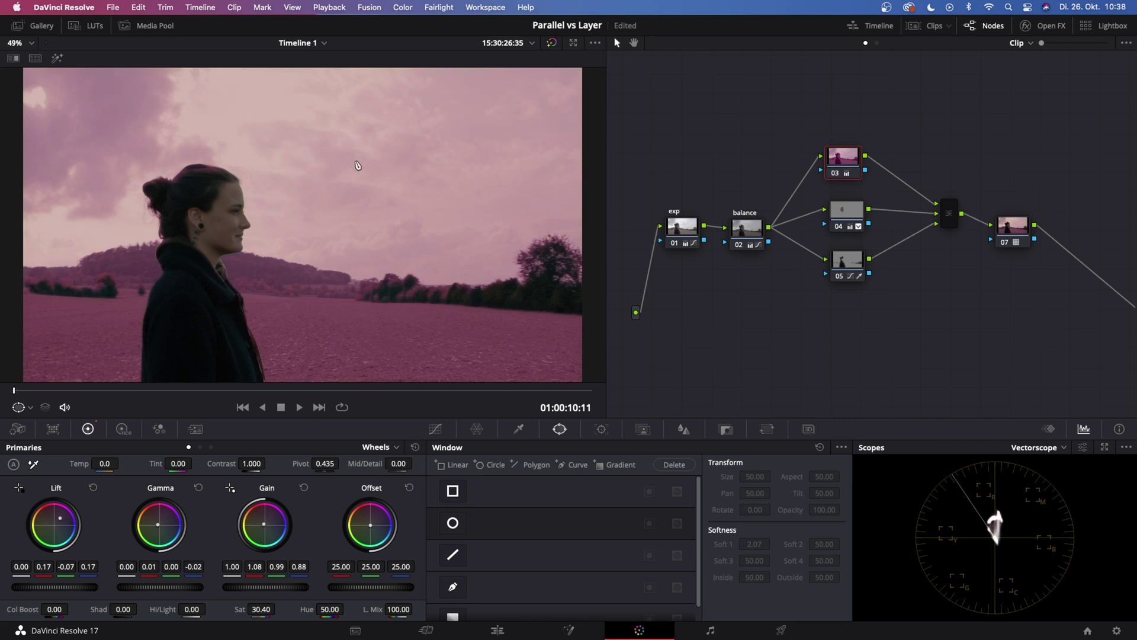
click(846, 212)
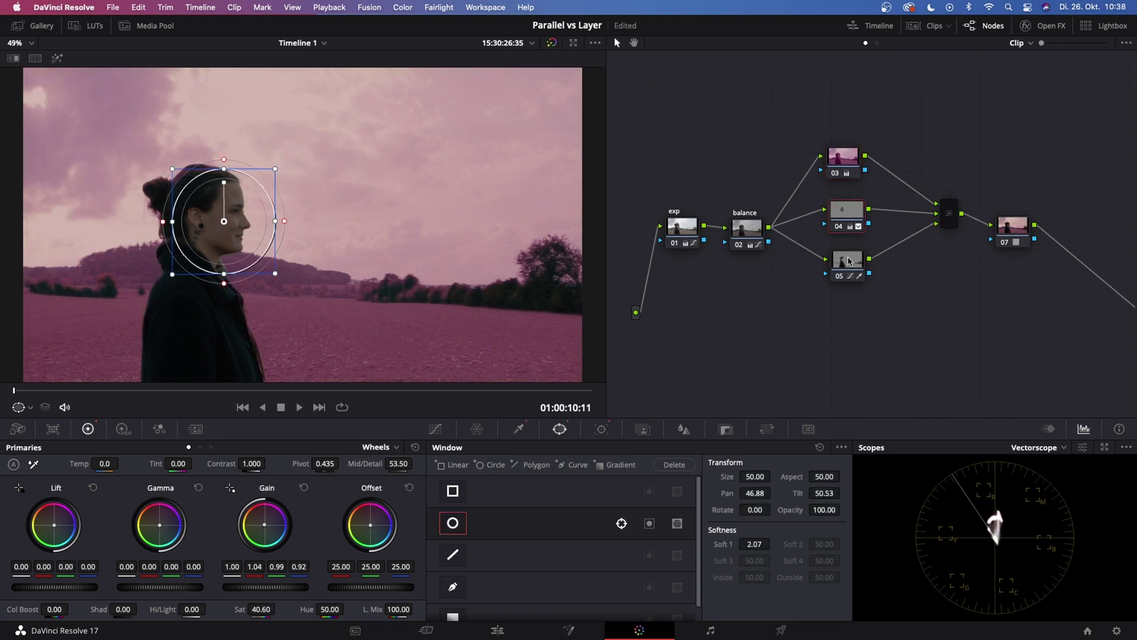
click(849, 261)
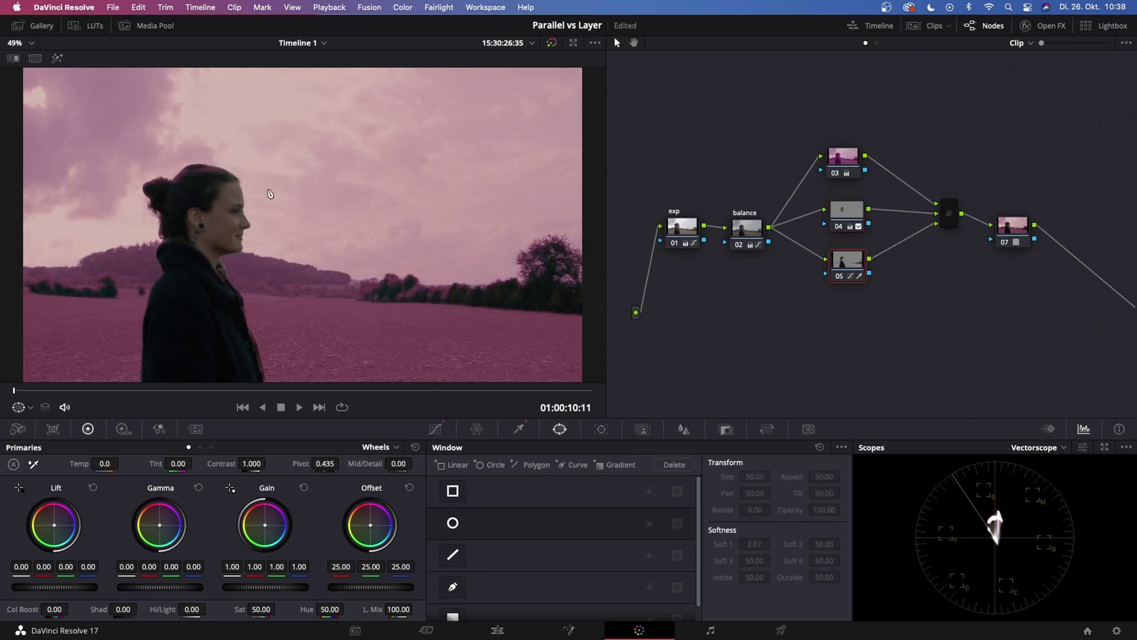
Step: Bring node 03's lift back towards teal at red -0.04, green 0.01 and blue 0.02
key(shift+semicolon)
key(shift+semicolon)
drag(59, 517, 55, 525)
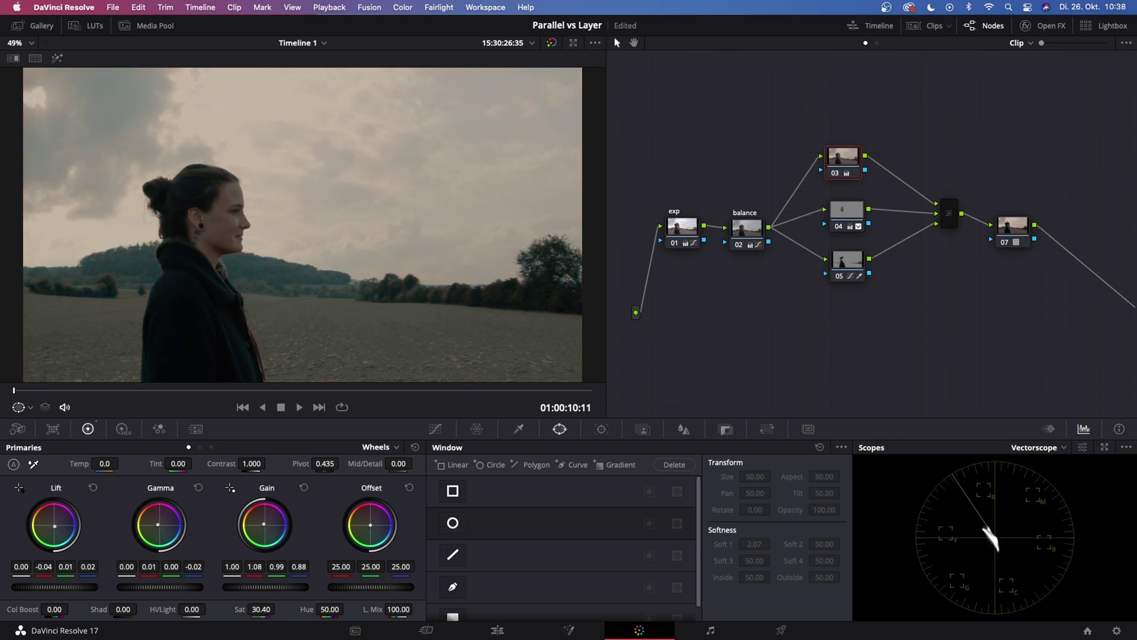
Step: Lower nodes 03 to 05 slightly, move the mixer closer to them, and morph it into a parallel node
click(854, 268)
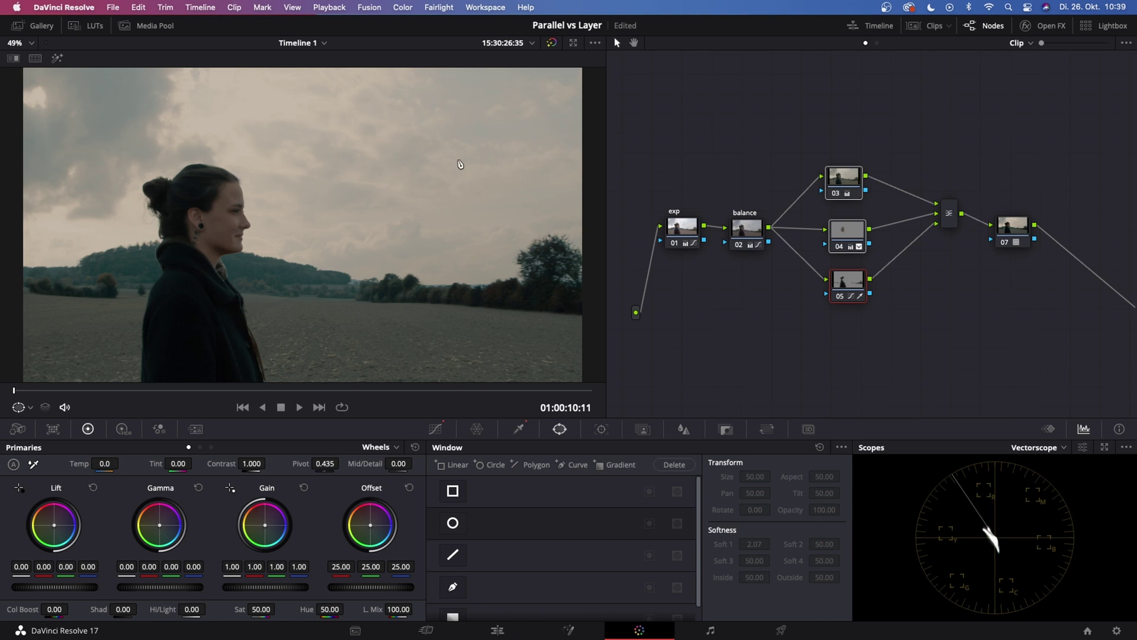
drag(950, 216, 934, 232)
right_click(934, 233)
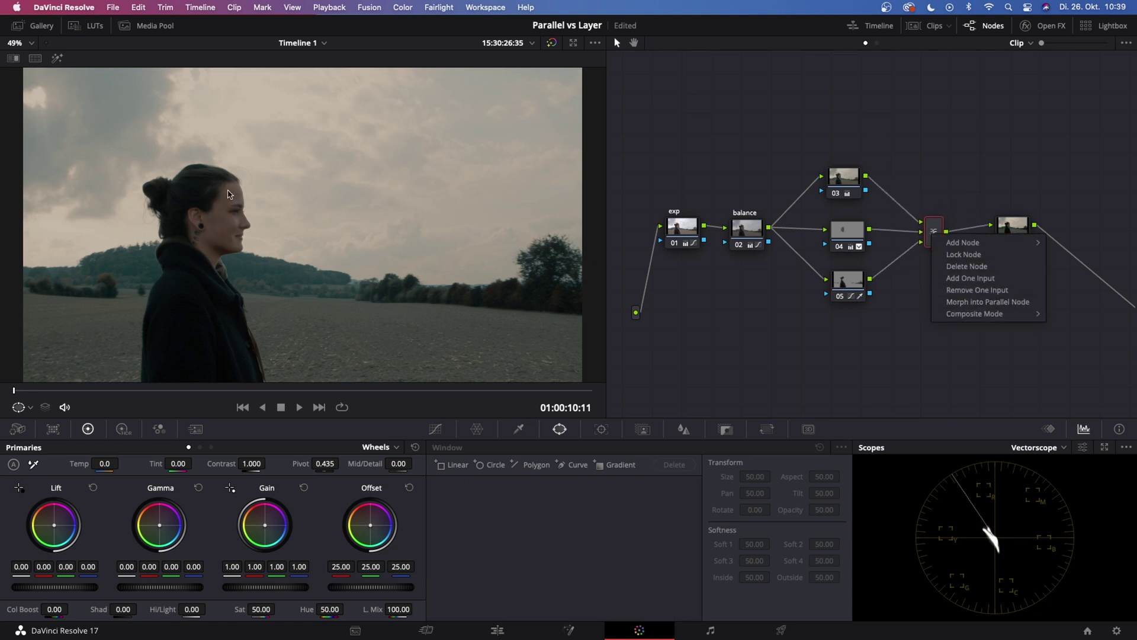
click(979, 303)
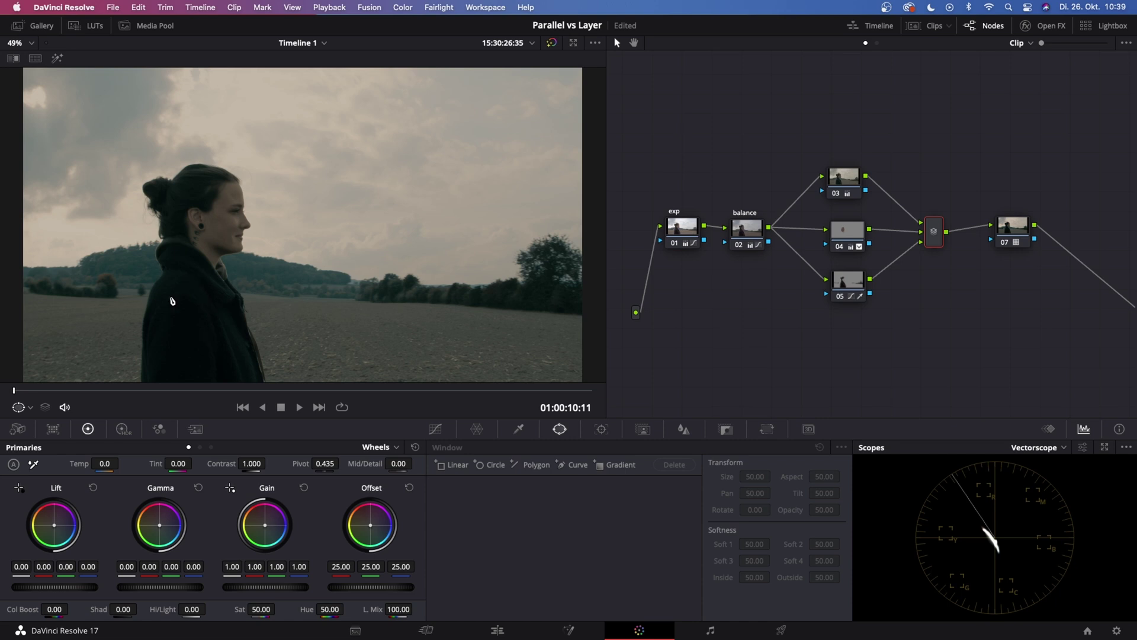
Step: Review nodes 03, 04 and 05 with their grades combined through the parallel mixer
click(845, 179)
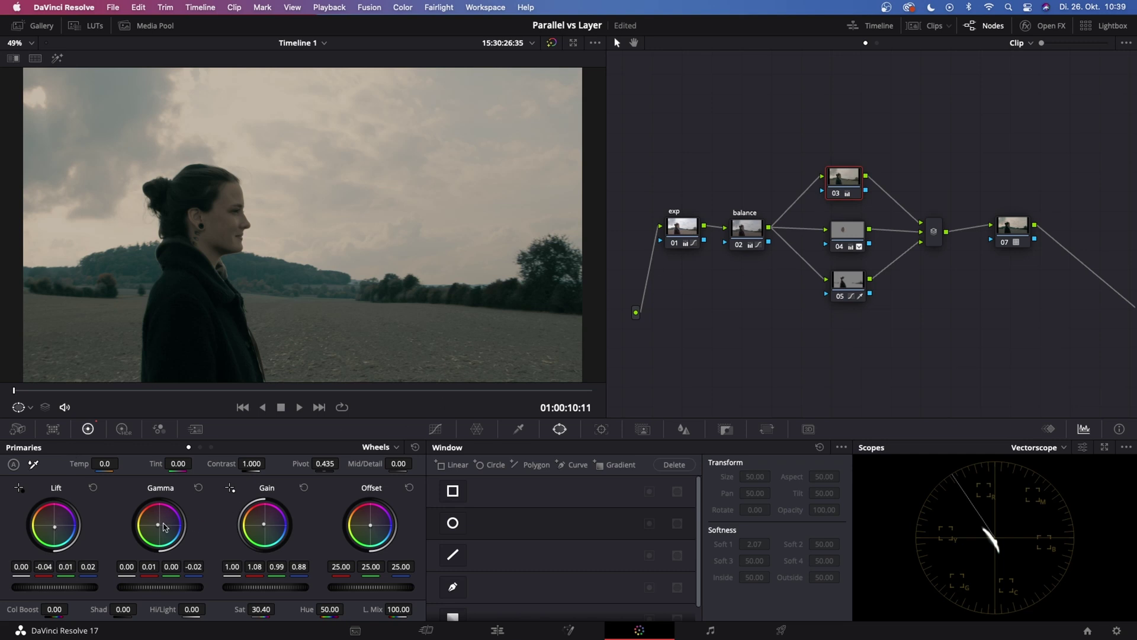
key(super+s)
click(848, 234)
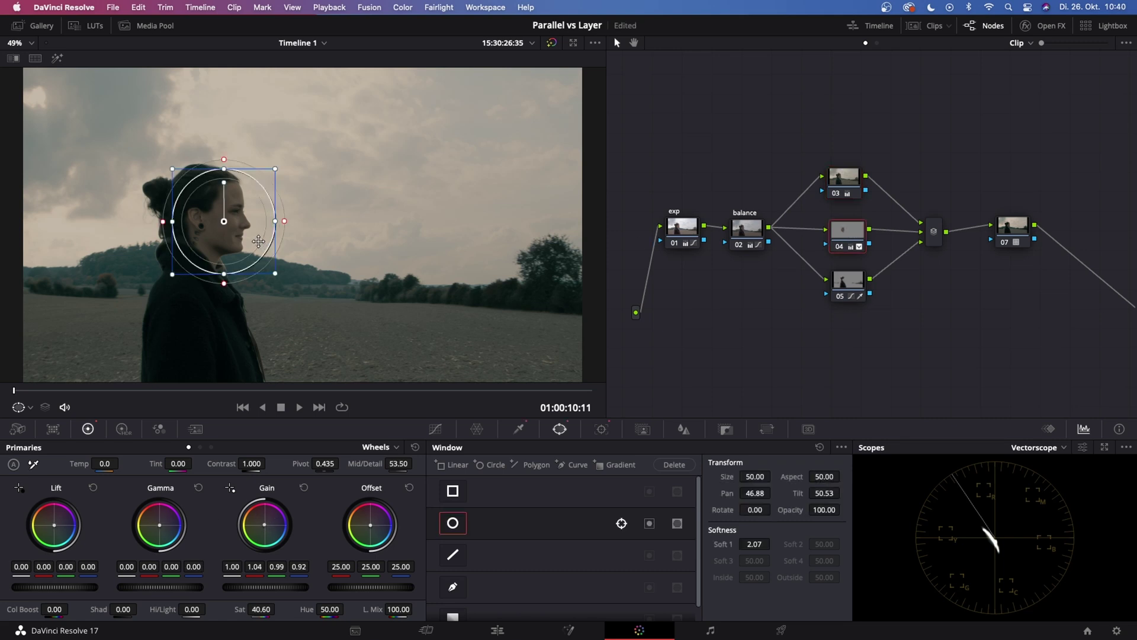
key(super+shift+apostrophe)
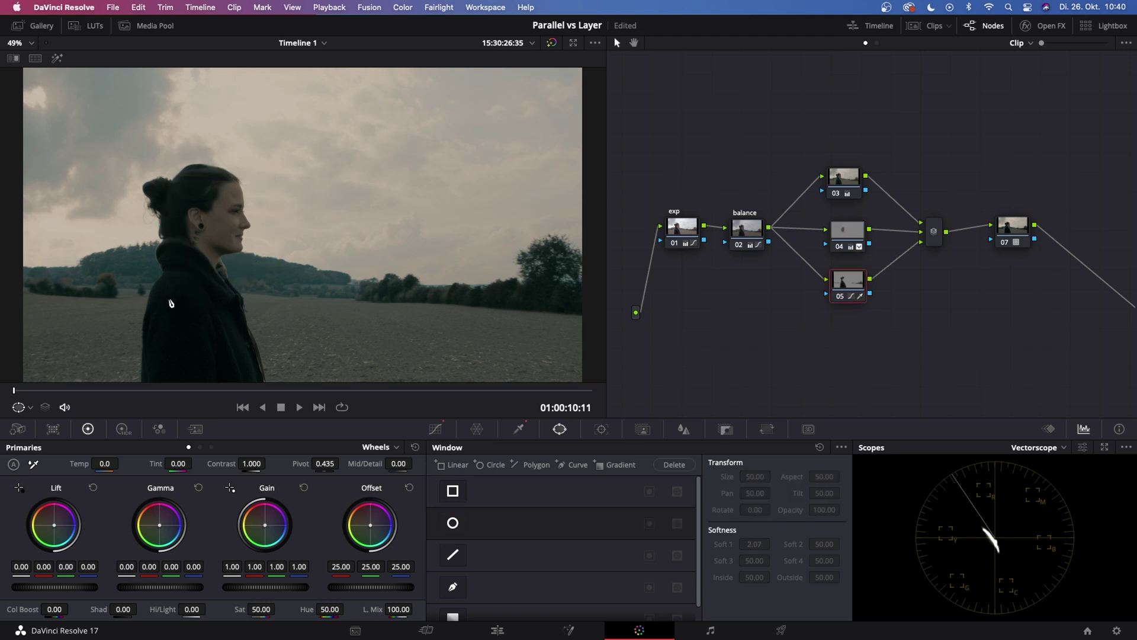
Step: Shift the parallel mixer slightly closer to its input nodes and select nodes 03 to 05 together
click(934, 231)
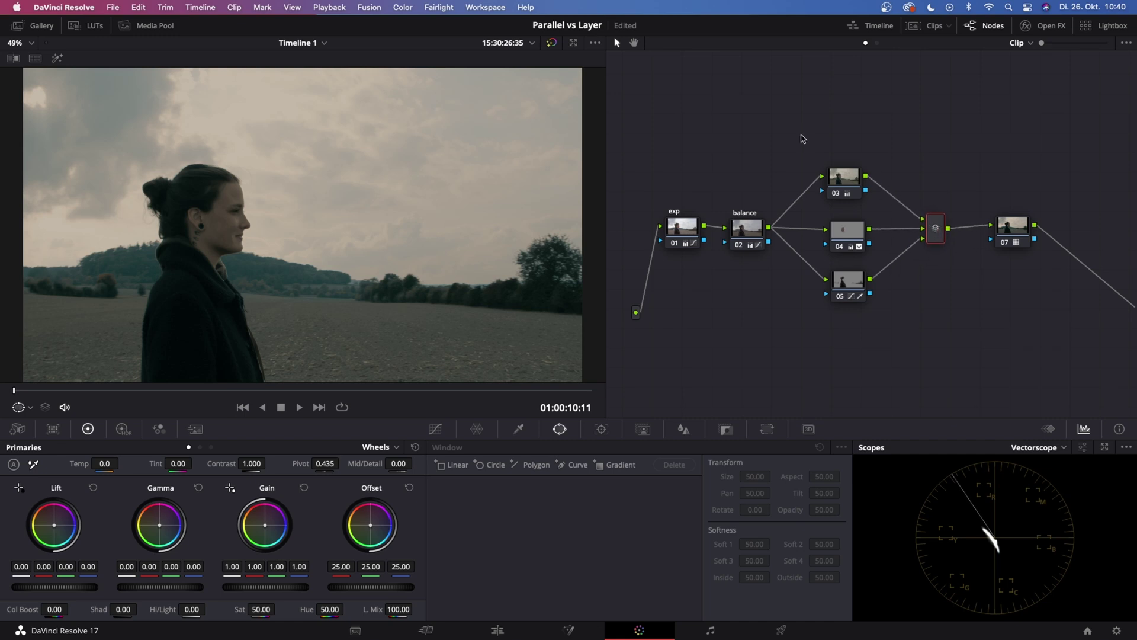
drag(800, 132, 877, 334)
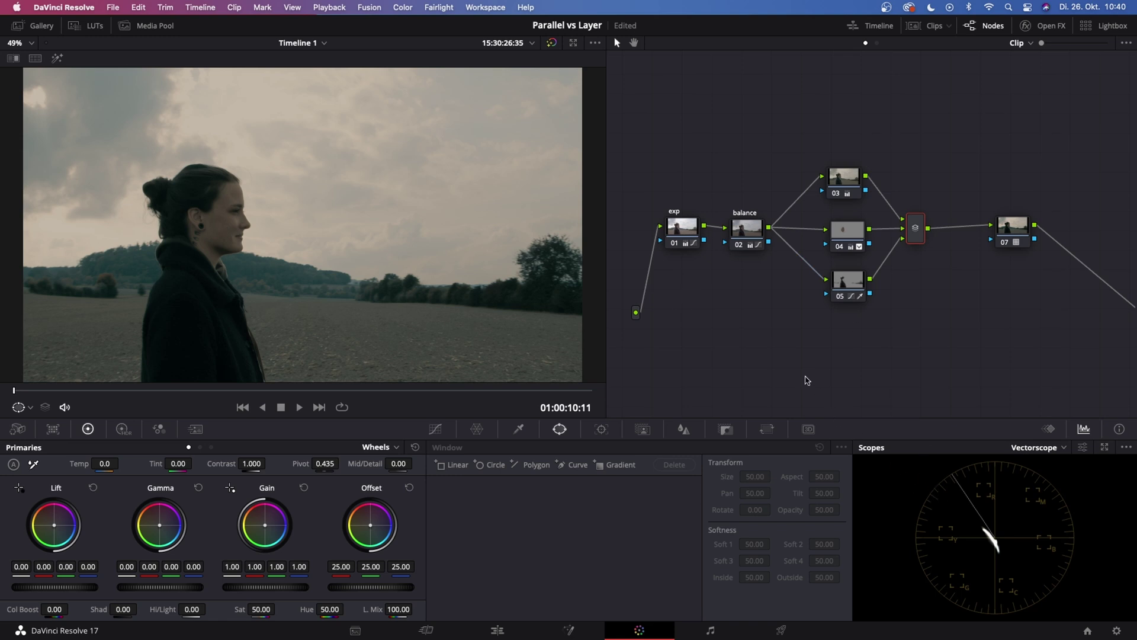
drag(925, 228, 931, 232)
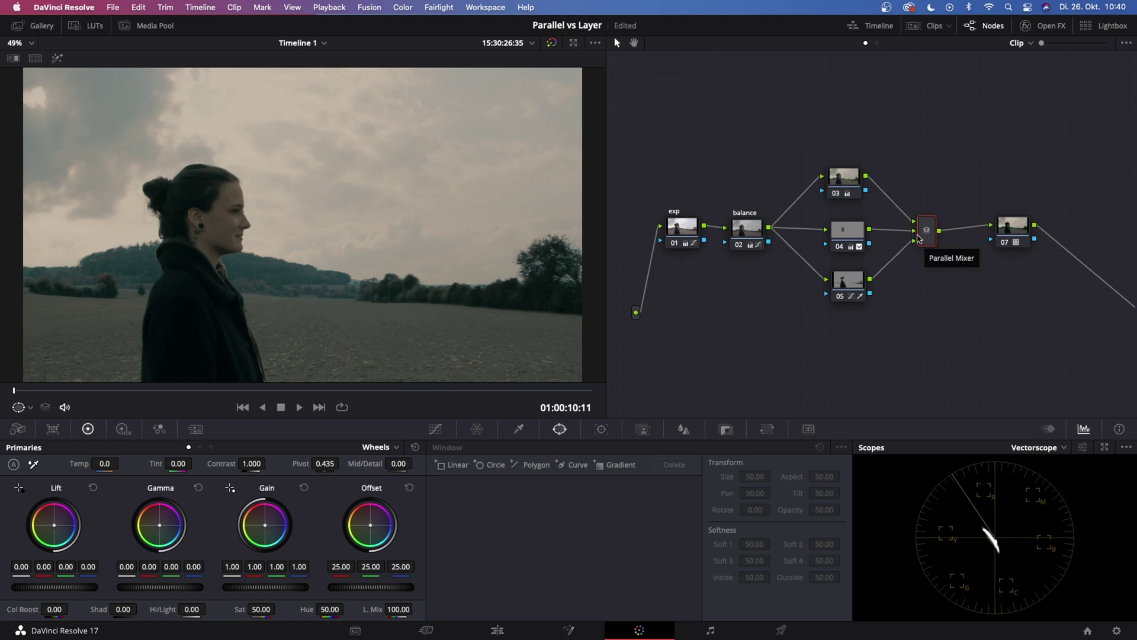
drag(816, 138, 861, 323)
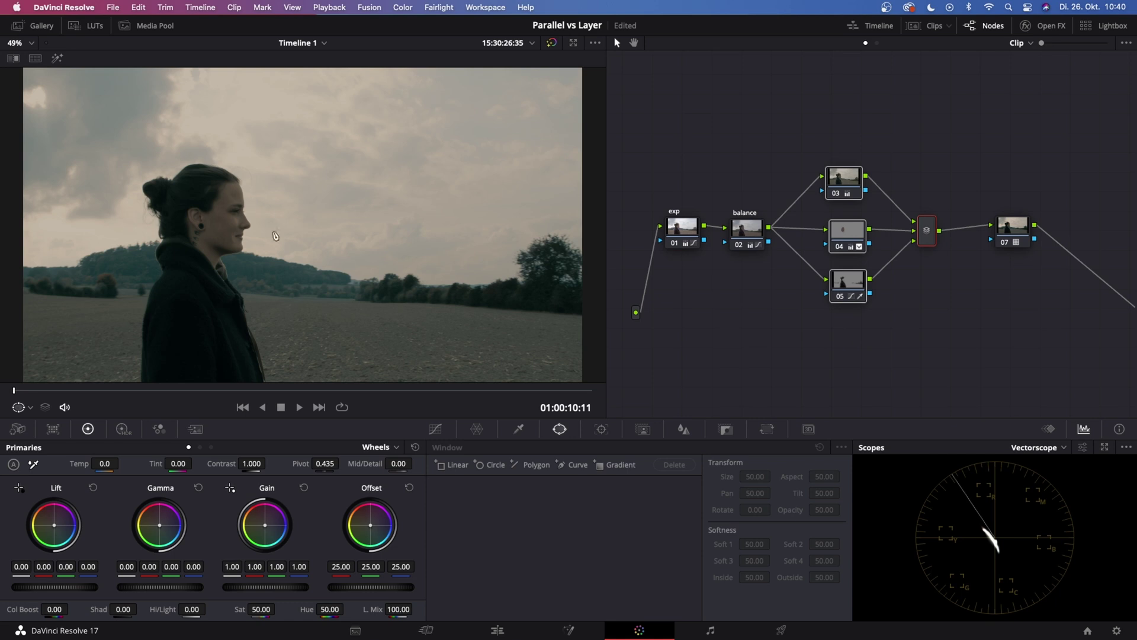
Step: Check the face node 04 and morph the parallel mixer back into a layer mixer
click(849, 236)
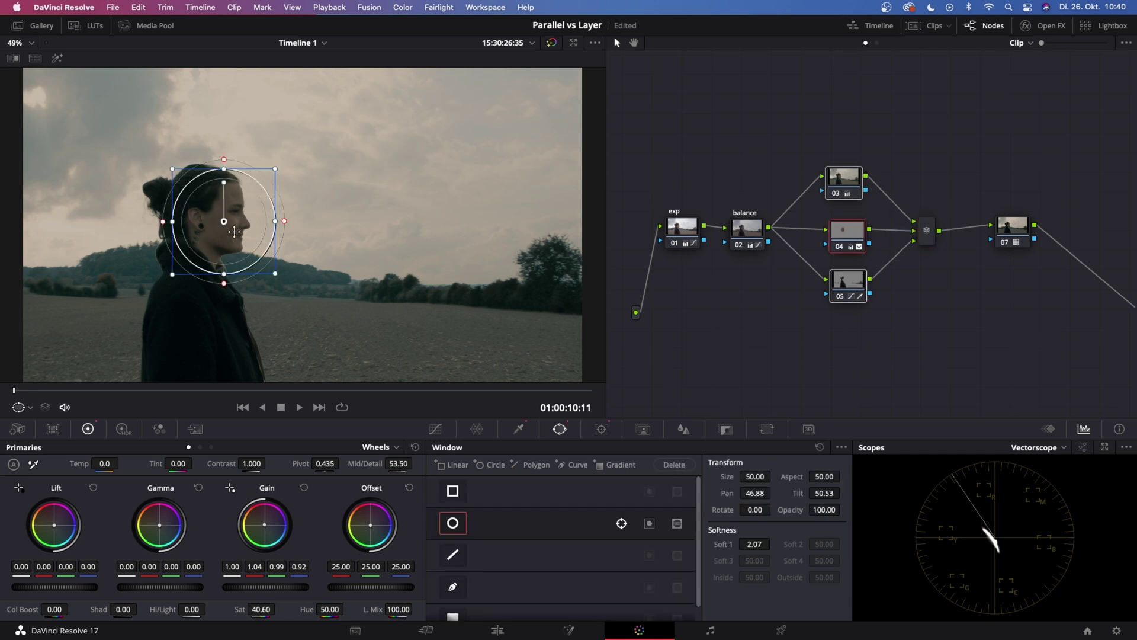
click(853, 395)
click(926, 230)
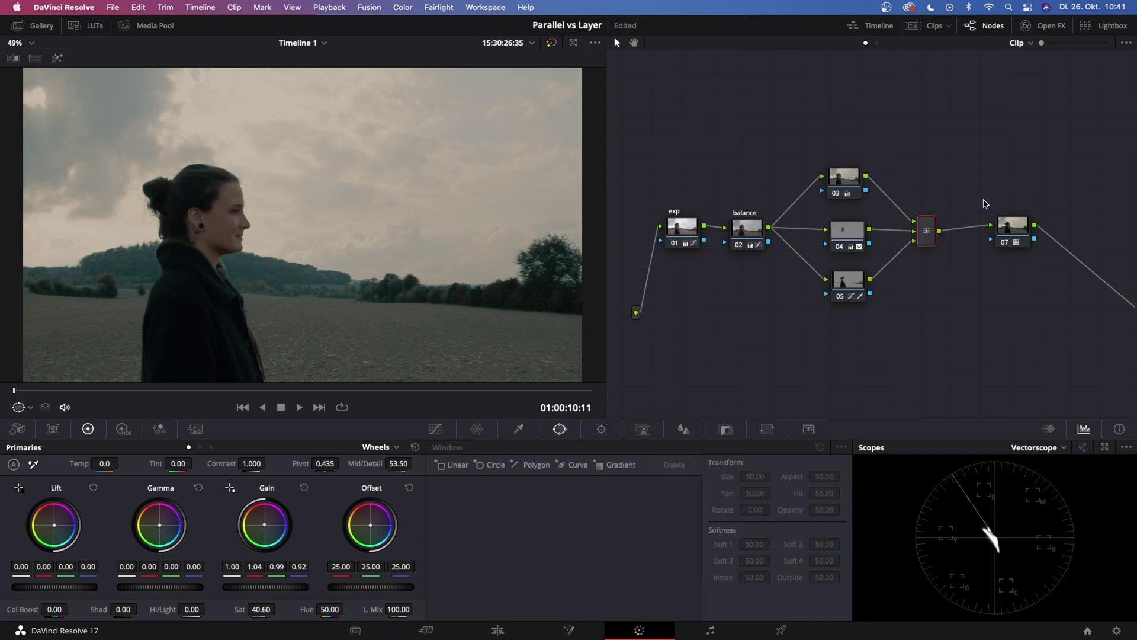